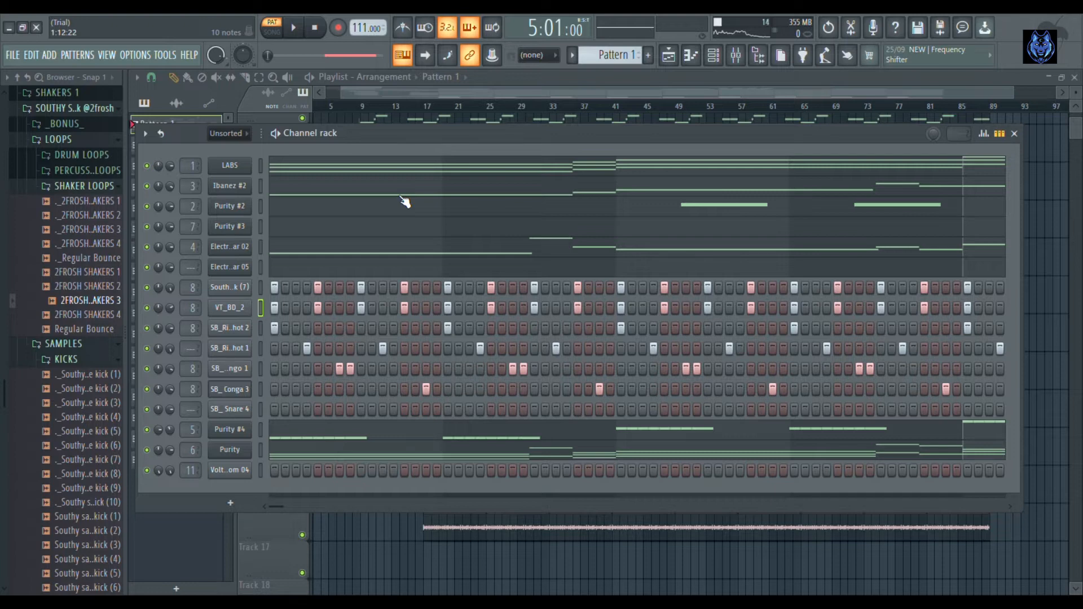
Open the LABS channel's notes in the piano roll and bring the chord progression from bar 1 to bar 8 into view.
{"action": "left_click", "coordinate": [281, 172]}
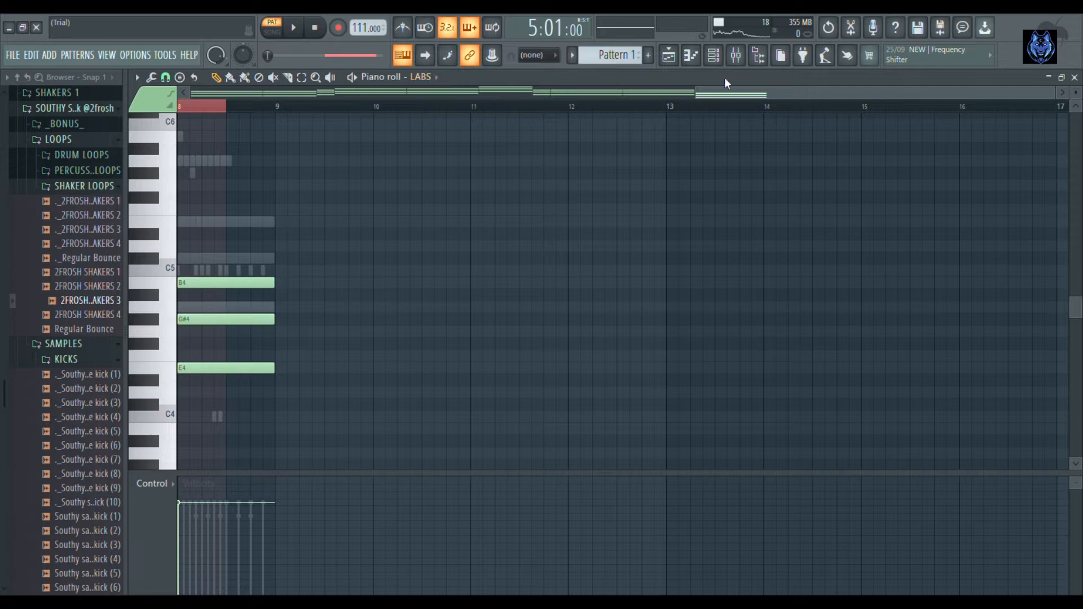
{"action": "left_click_drag", "start_coordinate": [724, 92], "coordinate": [65, 149]}
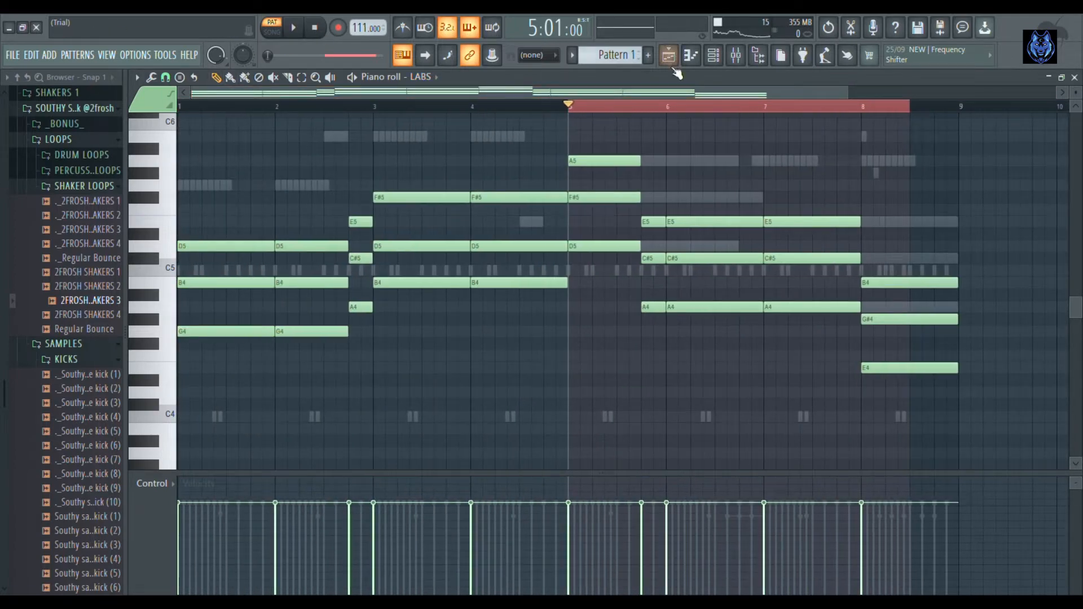
{"action": "left_click", "coordinate": [714, 54]}
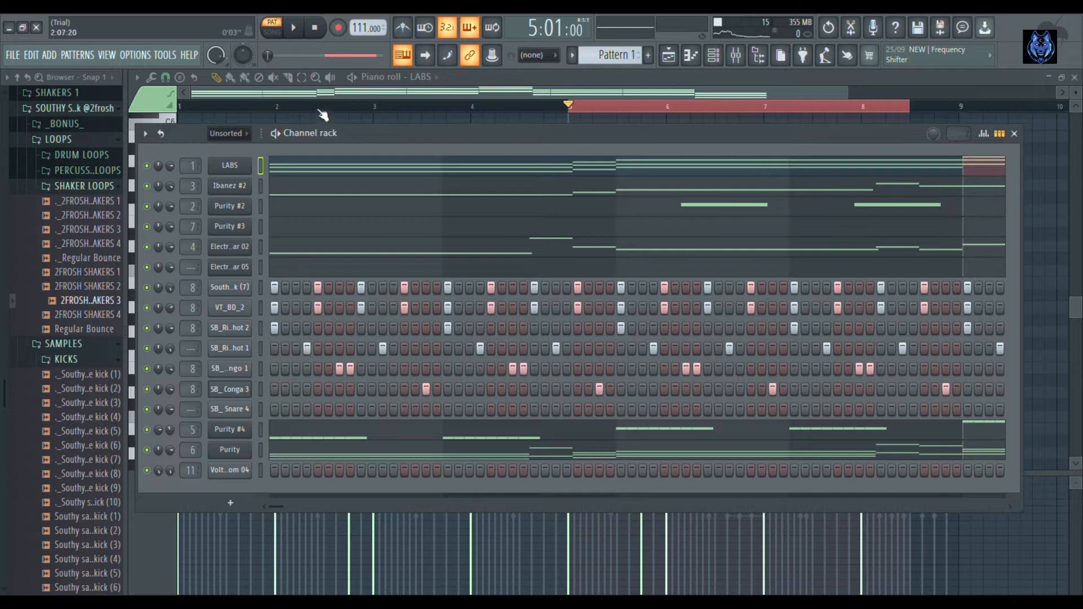
{"action": "left_click", "coordinate": [466, 73]}
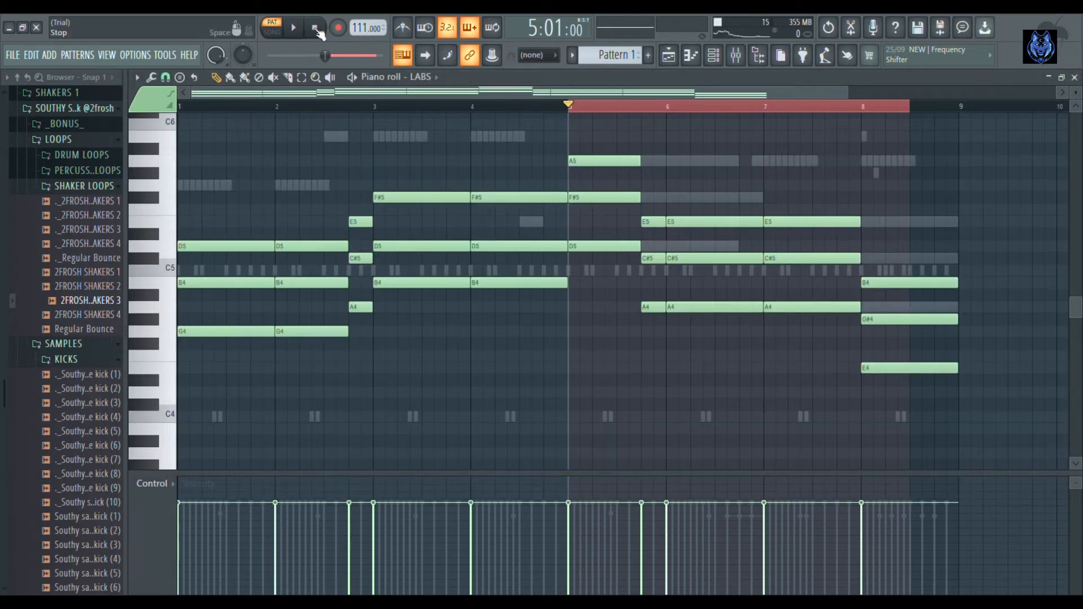
Place the playback position at bar 1 and briefly play the pattern with the LABS chords open.
{"action": "left_click", "coordinate": [179, 106]}
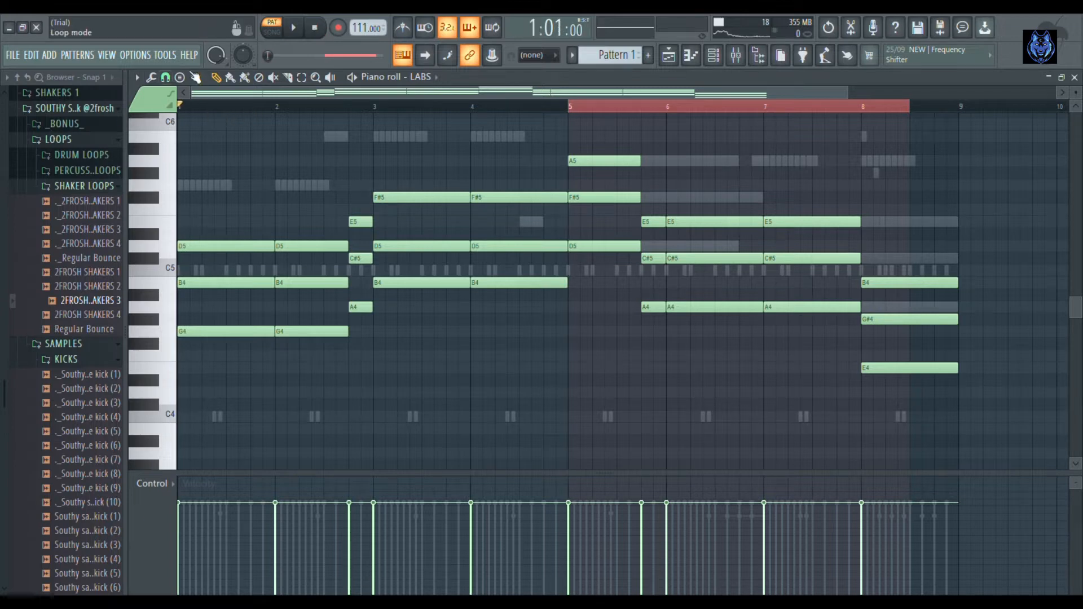
{"action": "left_click", "coordinate": [318, 31]}
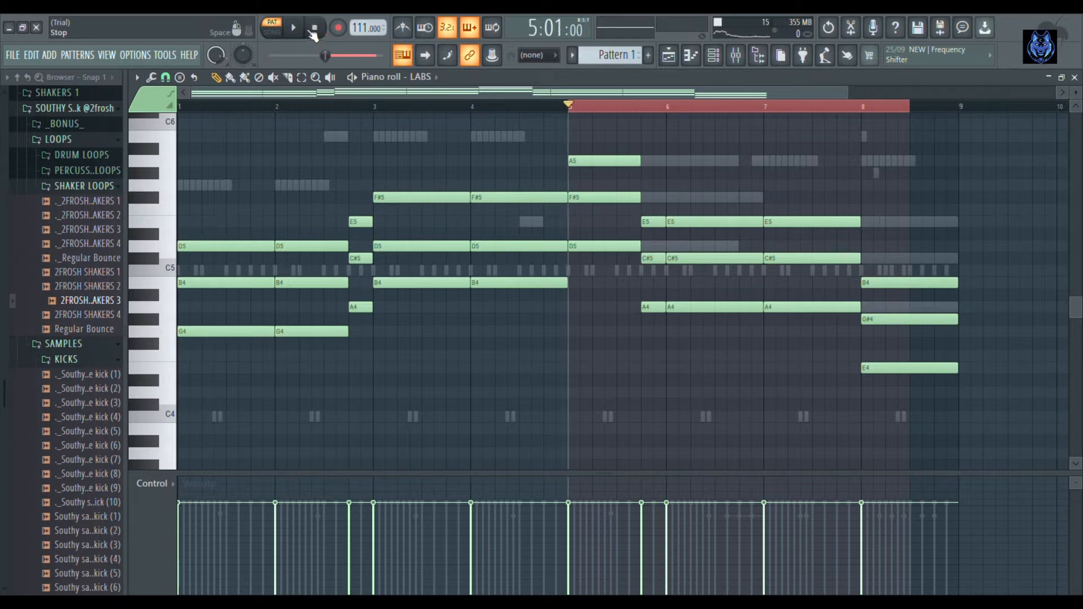
{"action": "left_click", "coordinate": [181, 106]}
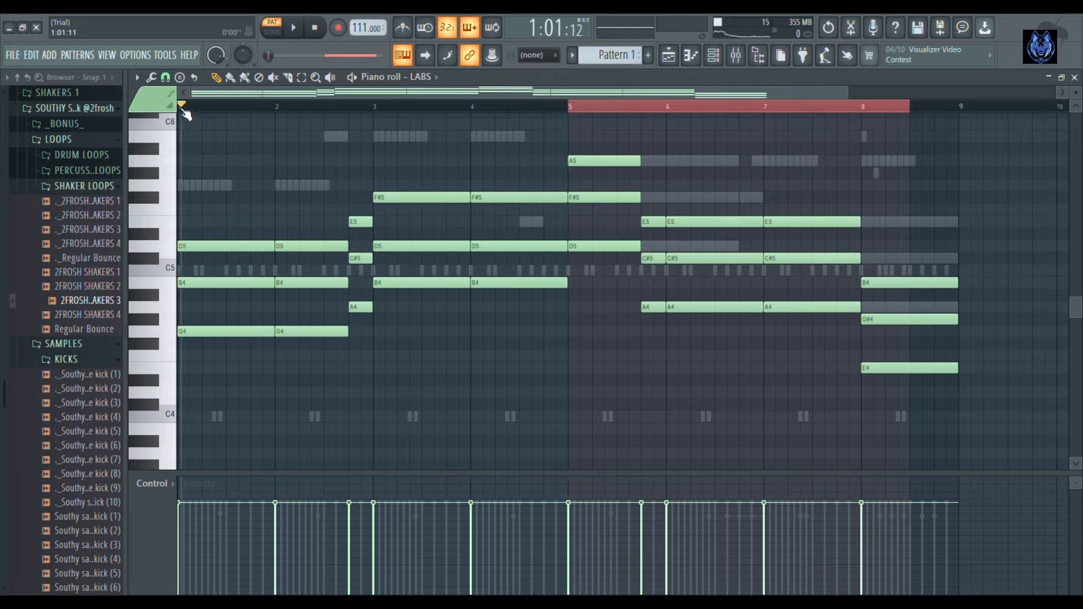
{"action": "key", "text": "space"}
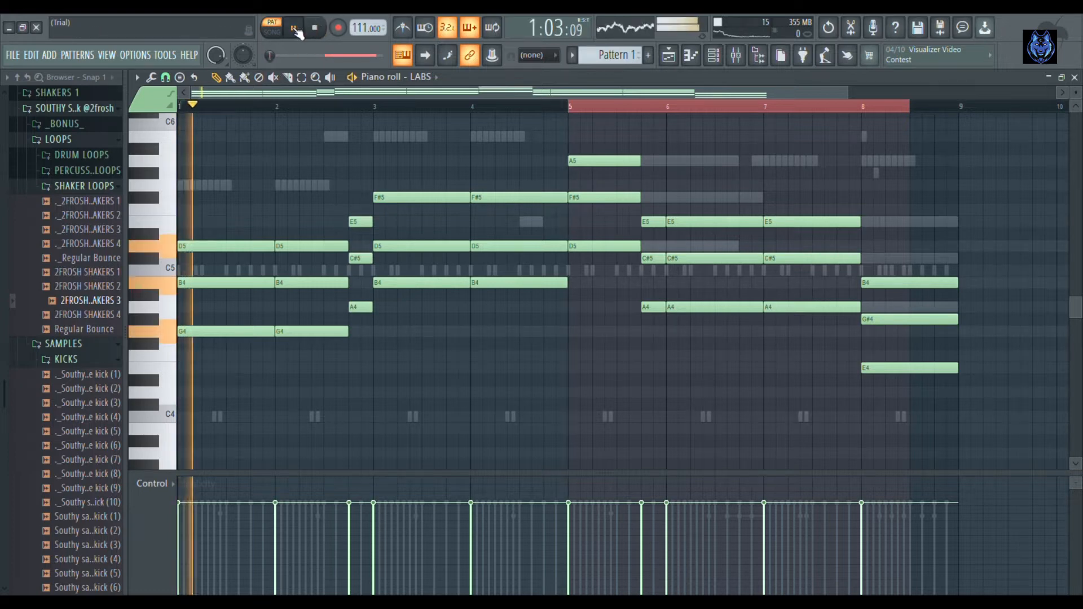
{"action": "key", "text": "space"}
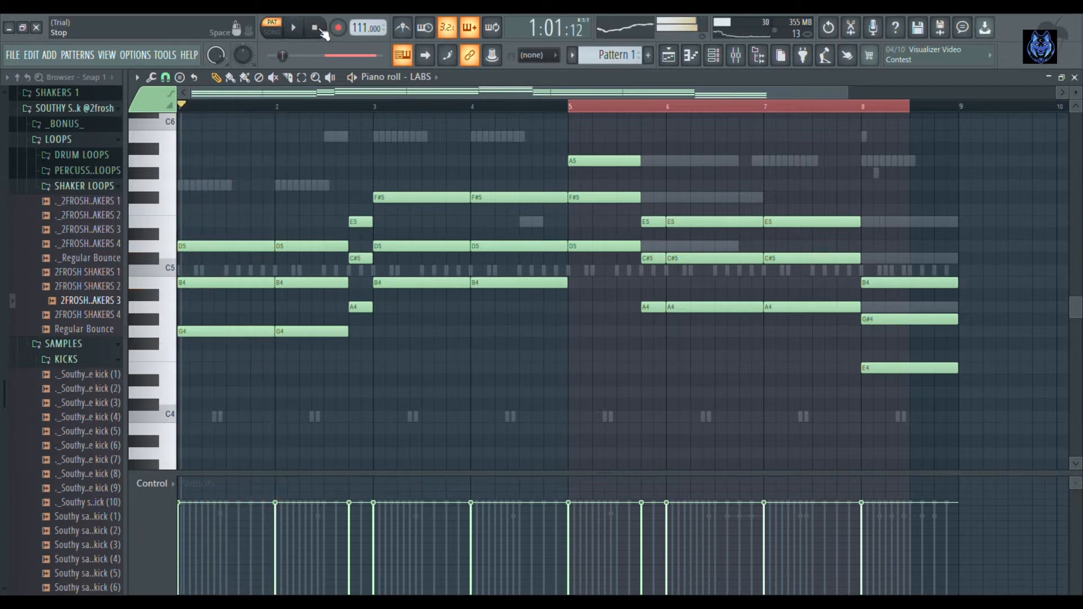
Solo the LABS channel, clear the time selection in its piano roll and play the chords from the start.
{"action": "left_click", "coordinate": [715, 56]}
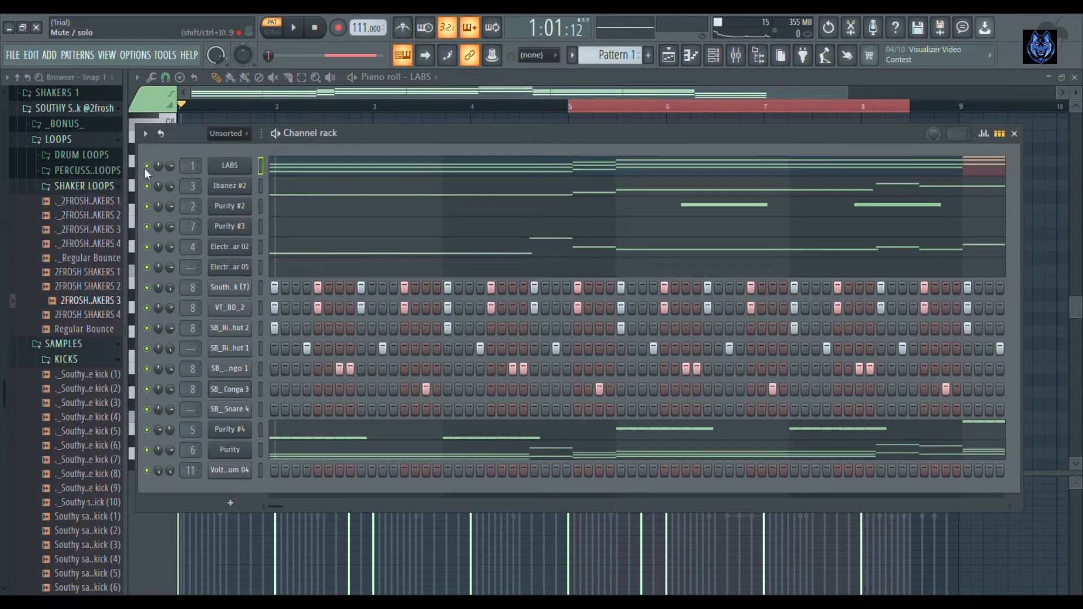
{"action": "key", "text": "F6"}
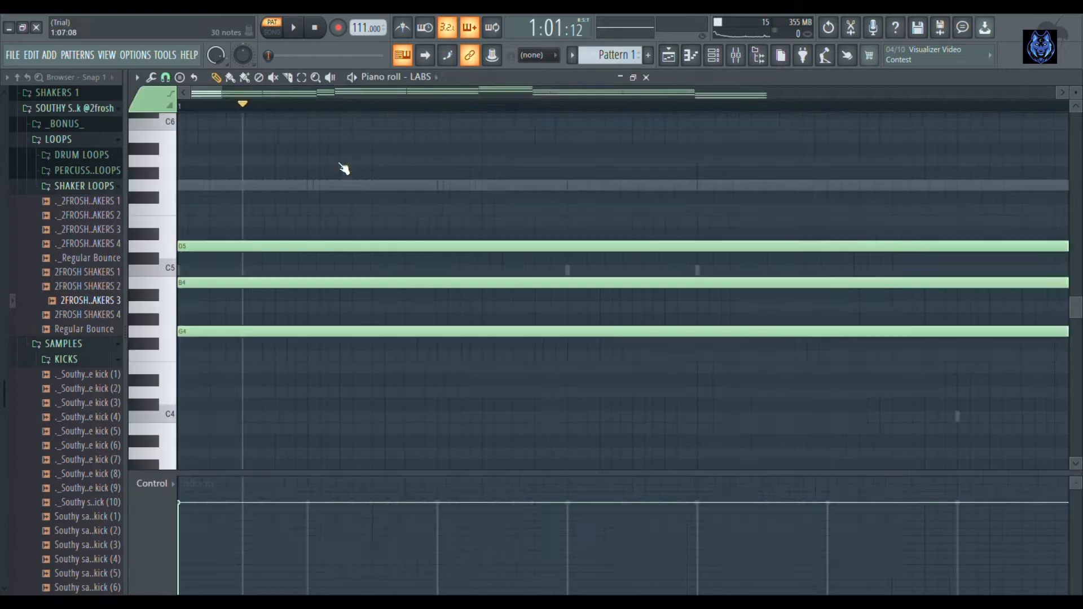
{"action": "left_click", "coordinate": [315, 28]}
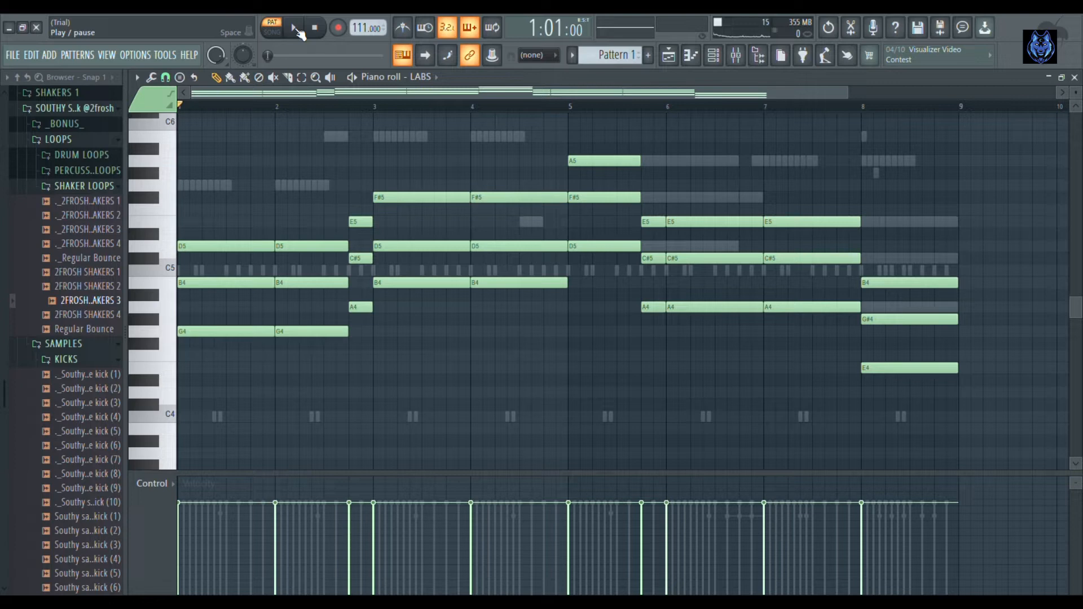
{"action": "left_click", "coordinate": [297, 29]}
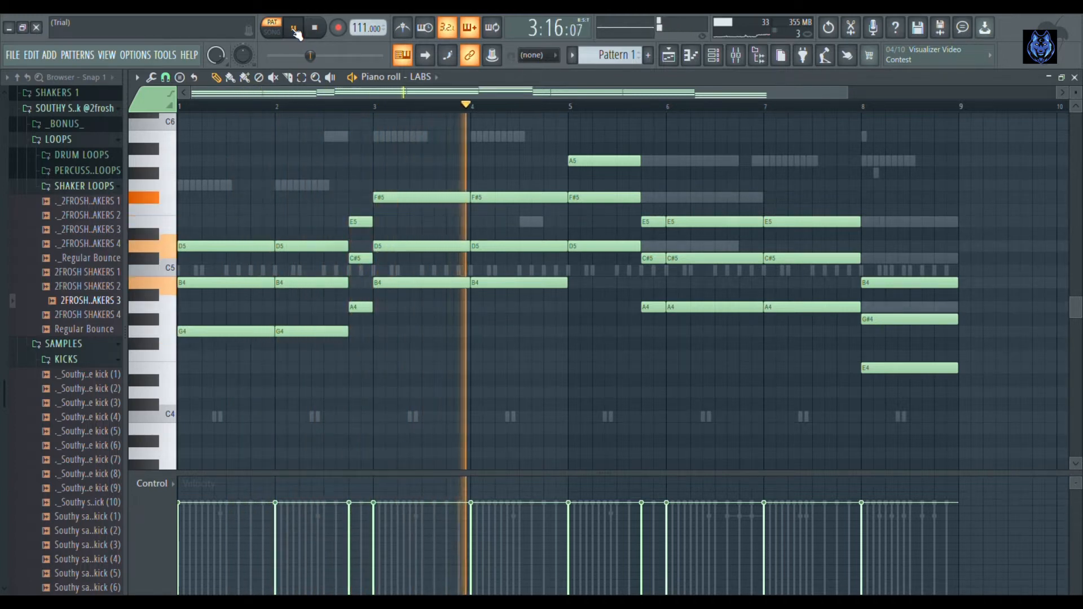
Solo the Purity channel, play its piano roll notes from the start and examine the higher octave notes.
{"action": "left_click", "coordinate": [712, 56]}
{"action": "key", "text": "space"}
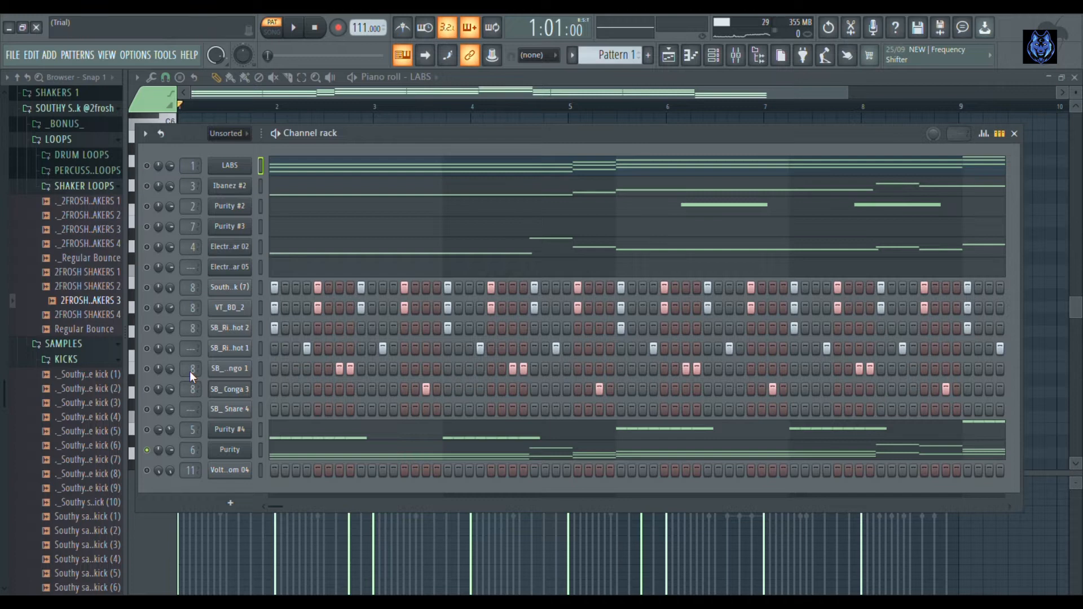
{"action": "left_click", "coordinate": [310, 451]}
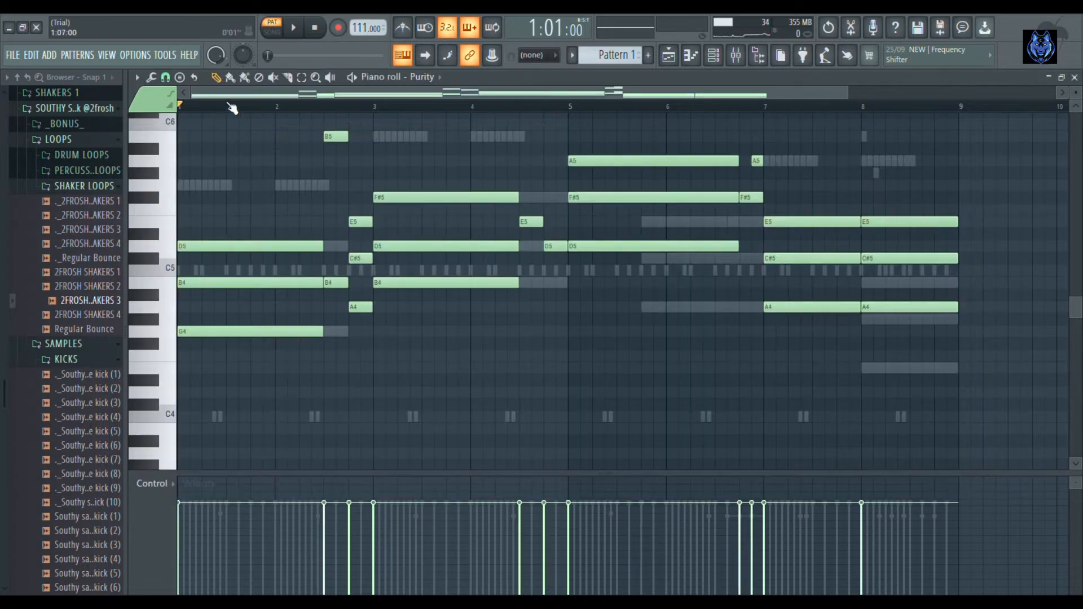
{"action": "left_click", "coordinate": [302, 30]}
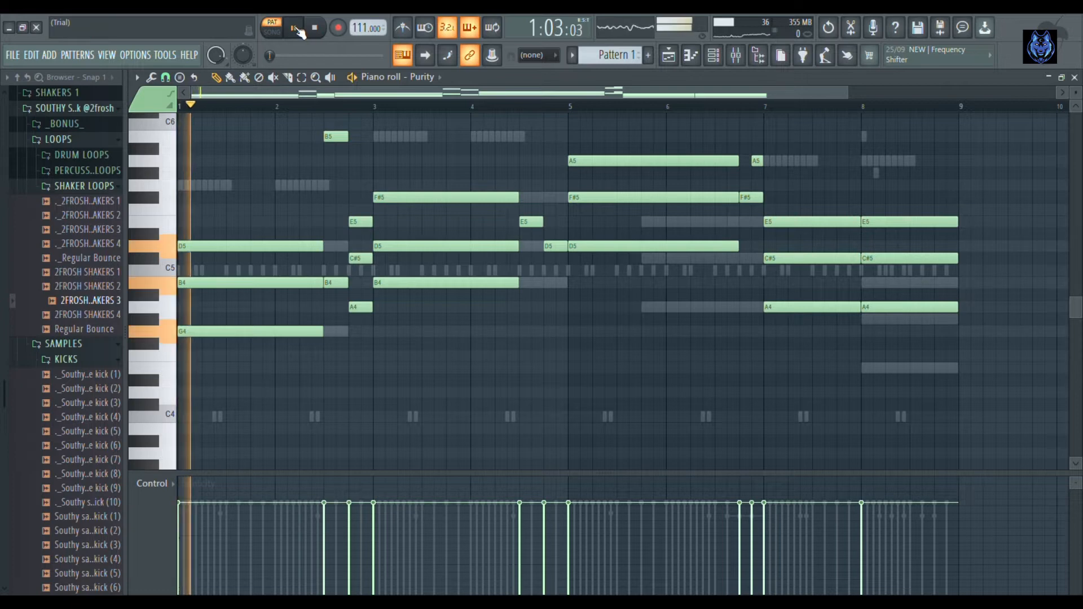
{"action": "left_click_drag", "start_coordinate": [1071, 315], "coordinate": [1072, 281]}
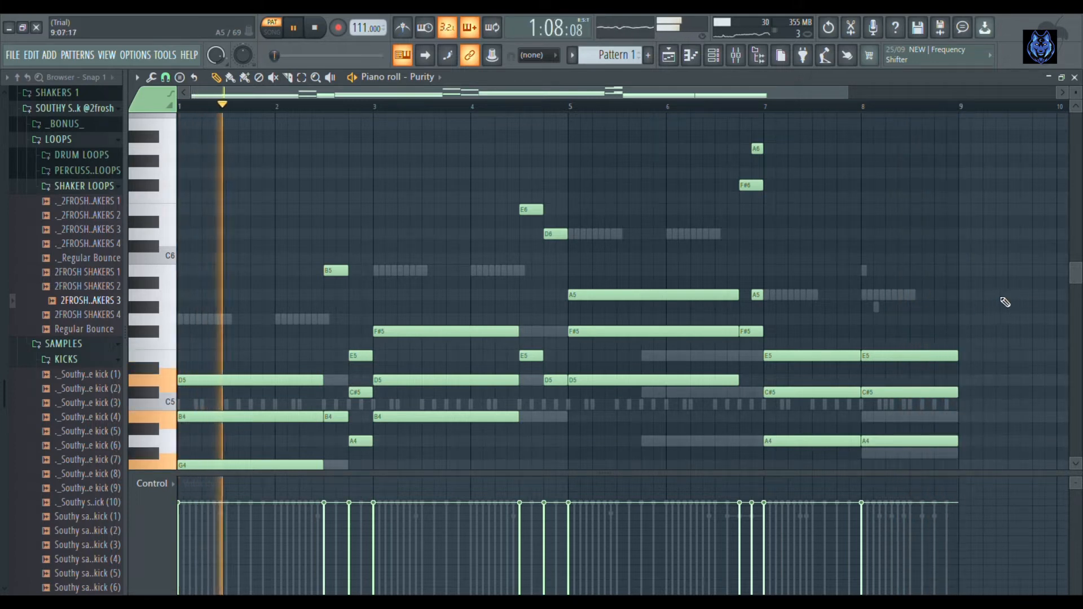
{"action": "left_click_drag", "start_coordinate": [1076, 275], "coordinate": [1077, 289]}
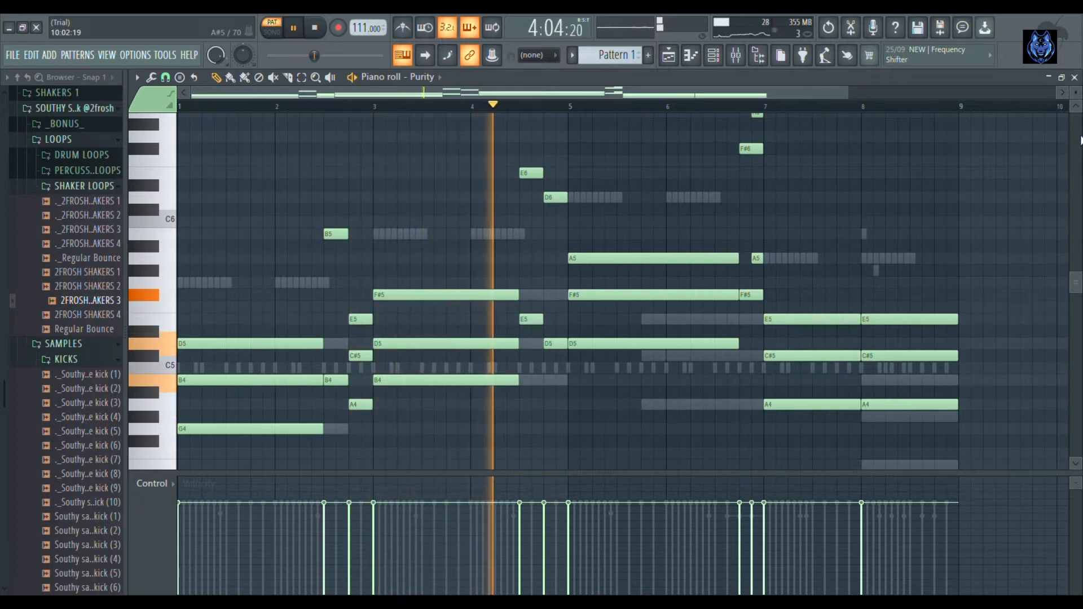
Stop playback, solo the Ibanez #2 channel and play its piano roll notes from the start.
{"action": "left_click", "coordinate": [715, 59]}
{"action": "key", "text": "space"}
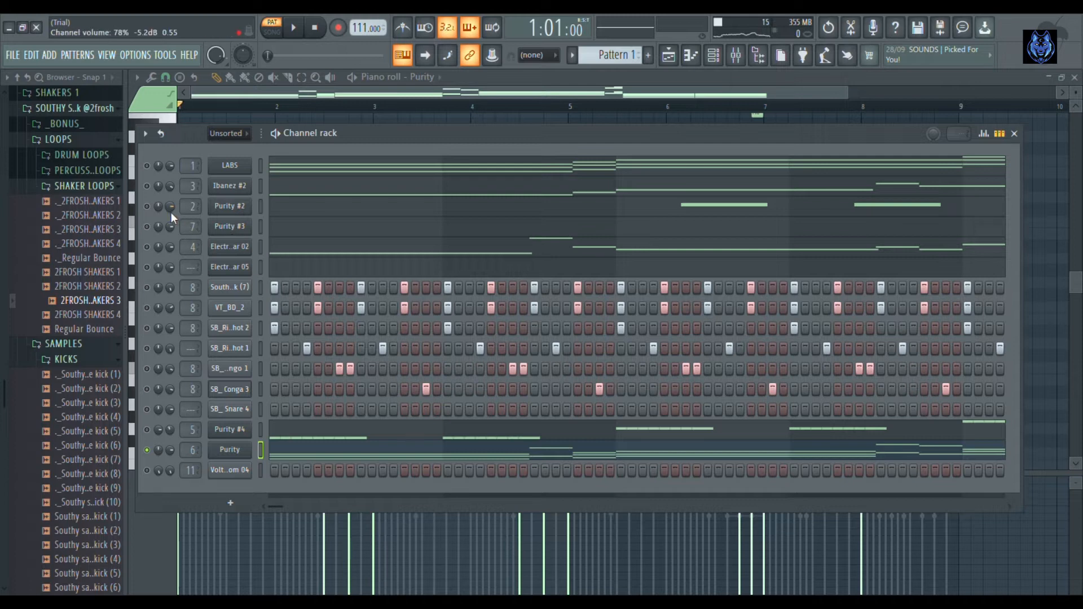
{"action": "left_click", "coordinate": [290, 194]}
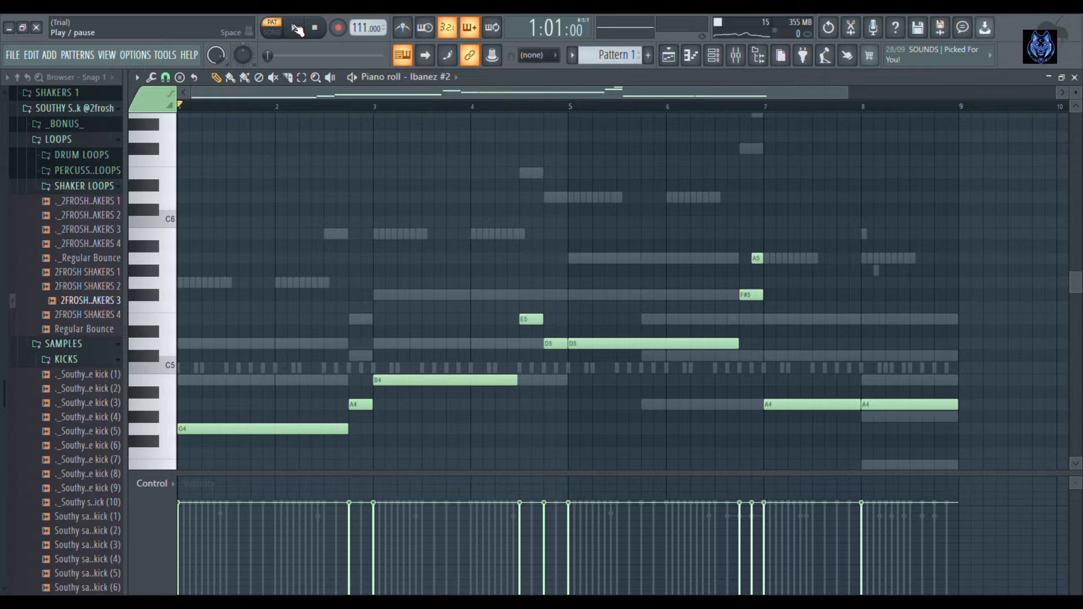
{"action": "left_click", "coordinate": [713, 55]}
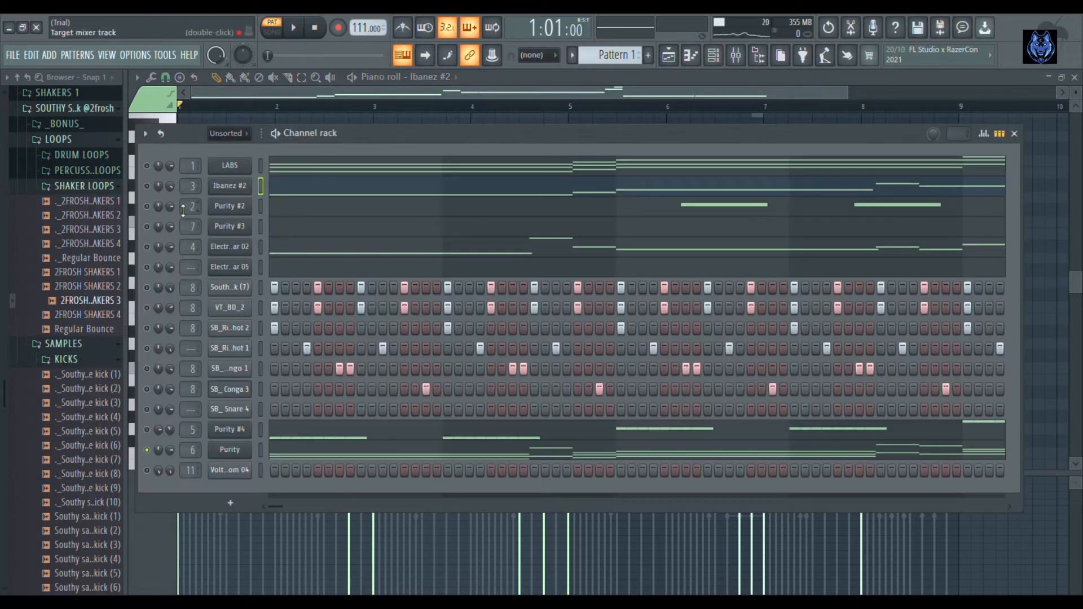
{"action": "left_click", "coordinate": [304, 193]}
{"action": "left_click", "coordinate": [295, 27]}
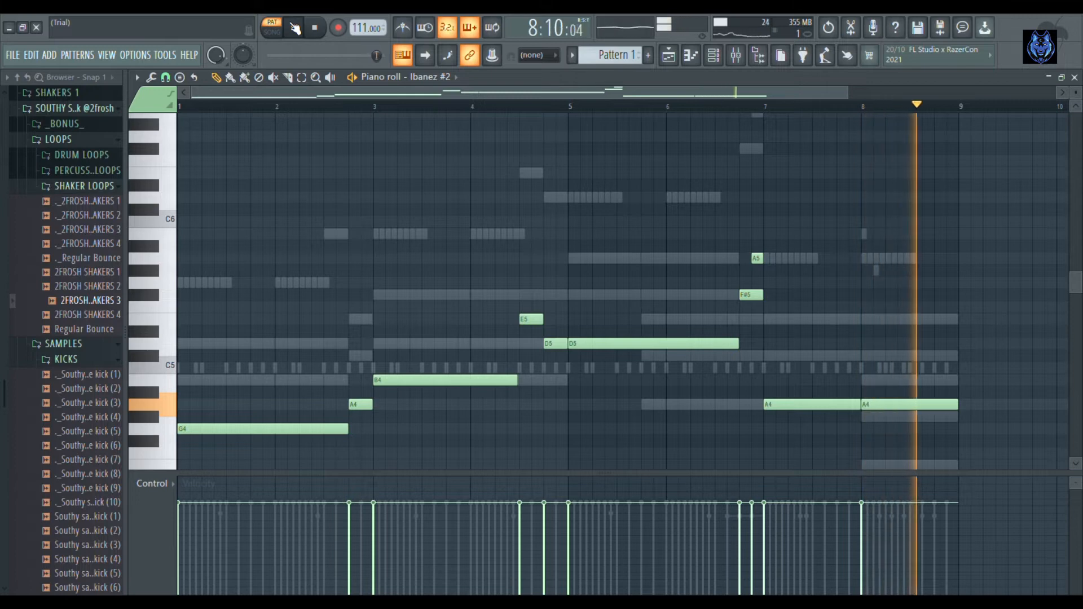
Stop playback, check the preset used by the Purity #2 instrument and open that channel's notes in the piano roll.
{"action": "left_click", "coordinate": [716, 54]}
{"action": "key", "text": "space"}
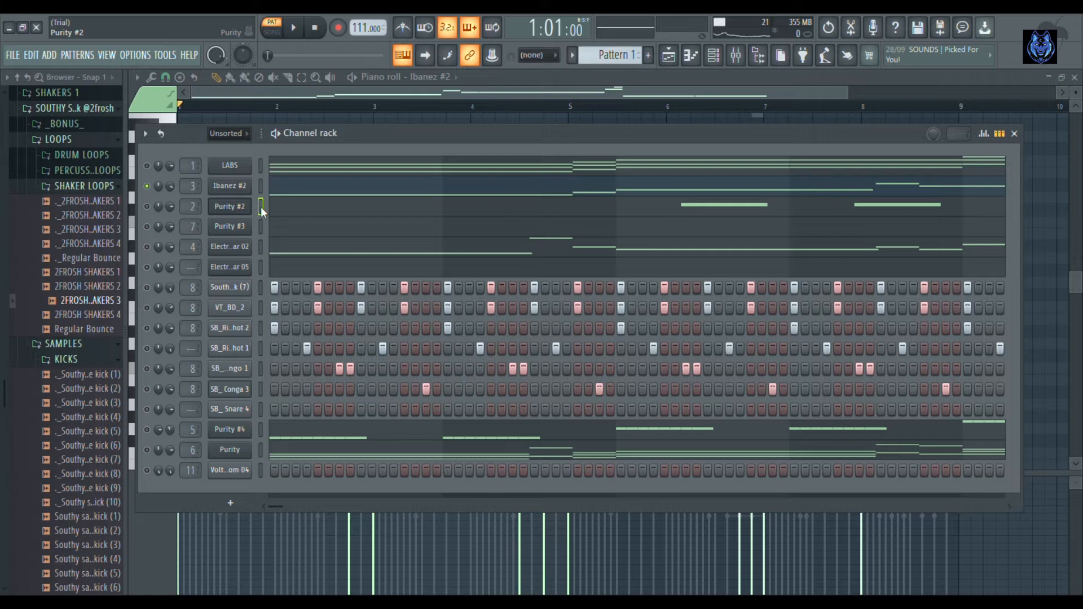
{"action": "left_click", "coordinate": [236, 207]}
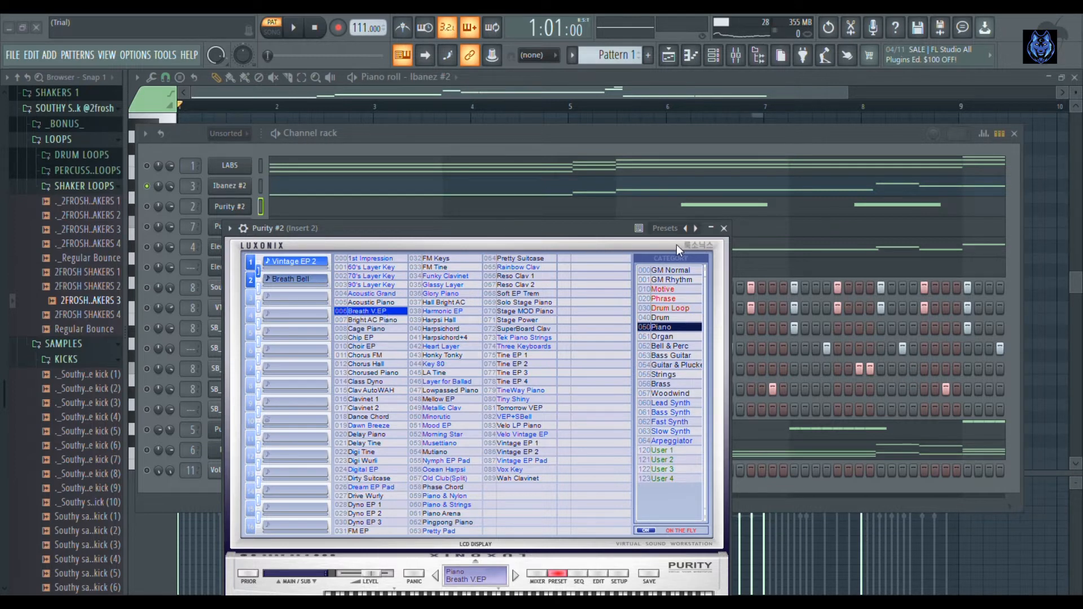
{"action": "left_click", "coordinate": [724, 229]}
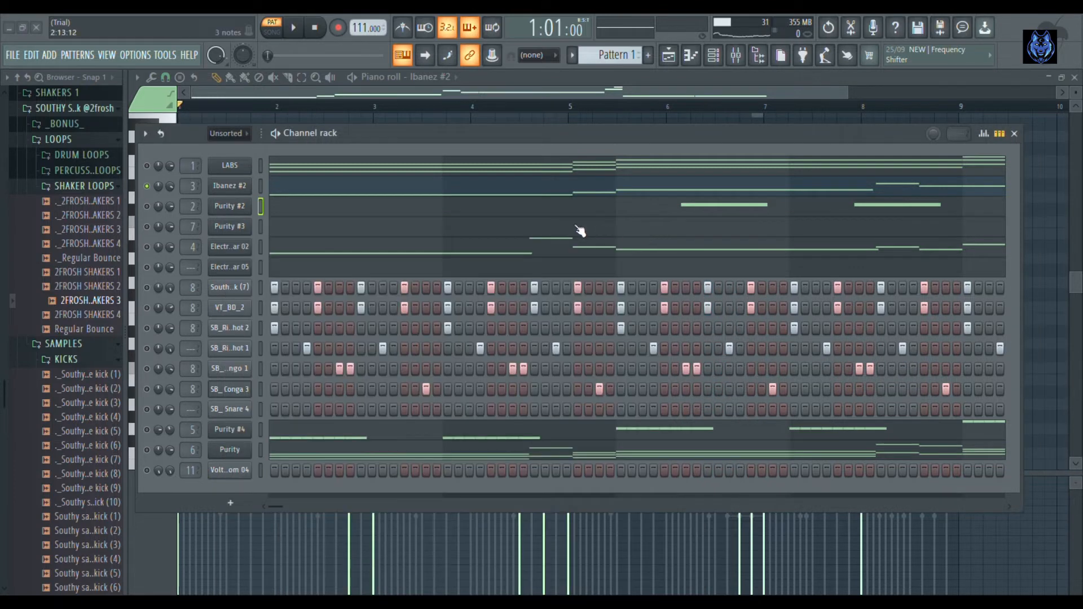
{"action": "left_click", "coordinate": [443, 215]}
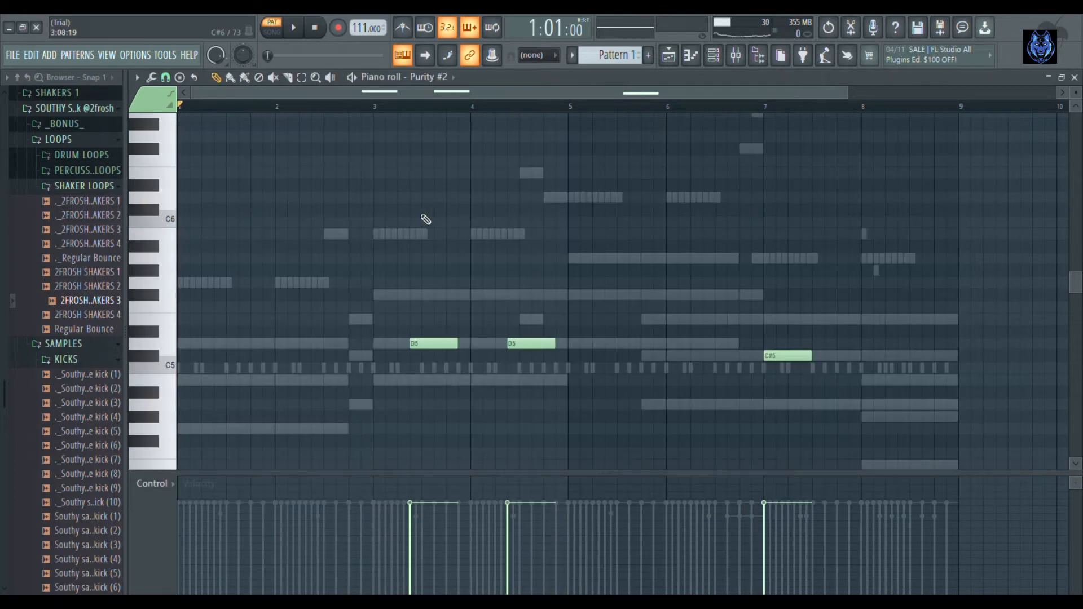
Leave only the LABS and Purity #2 channels unmuted, play them together from the start and stop playback.
{"action": "left_click", "coordinate": [713, 65]}
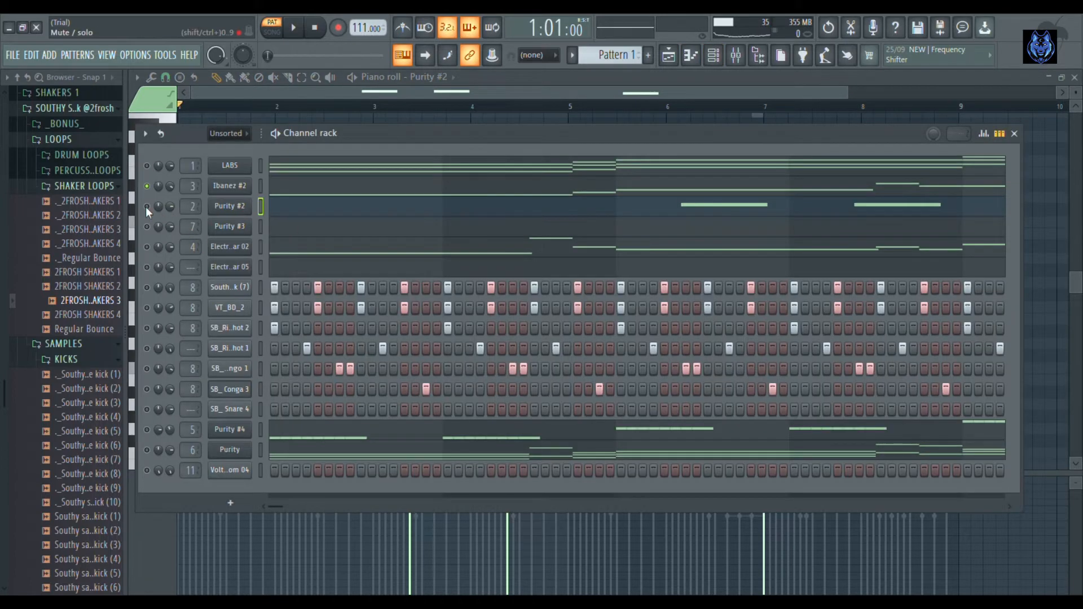
{"action": "left_click", "coordinate": [493, 108]}
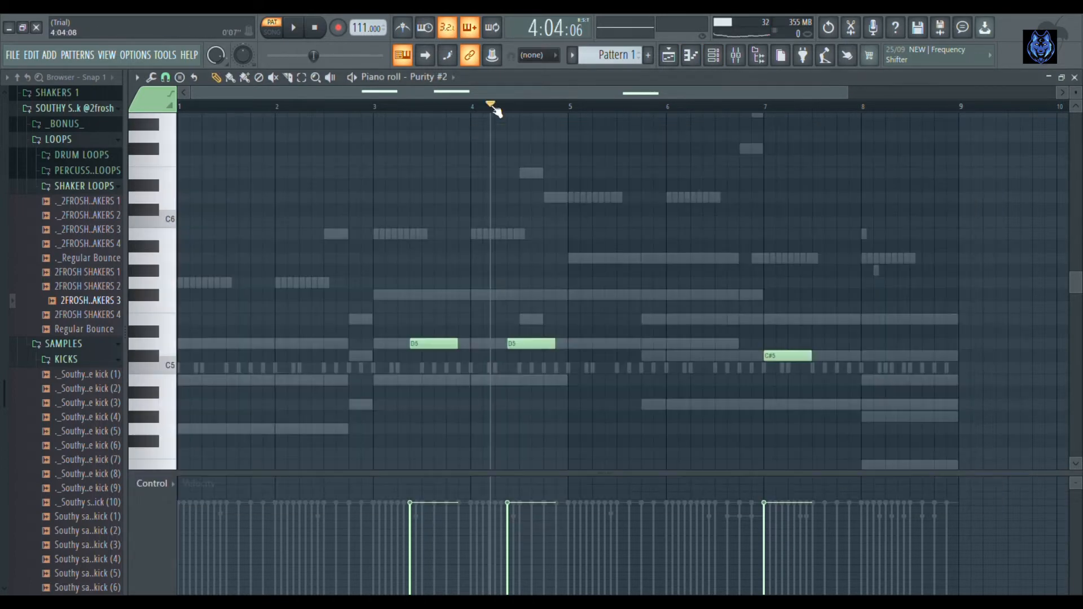
{"action": "left_click", "coordinate": [305, 106]}
{"action": "left_click", "coordinate": [315, 28]}
{"action": "left_click", "coordinate": [294, 28]}
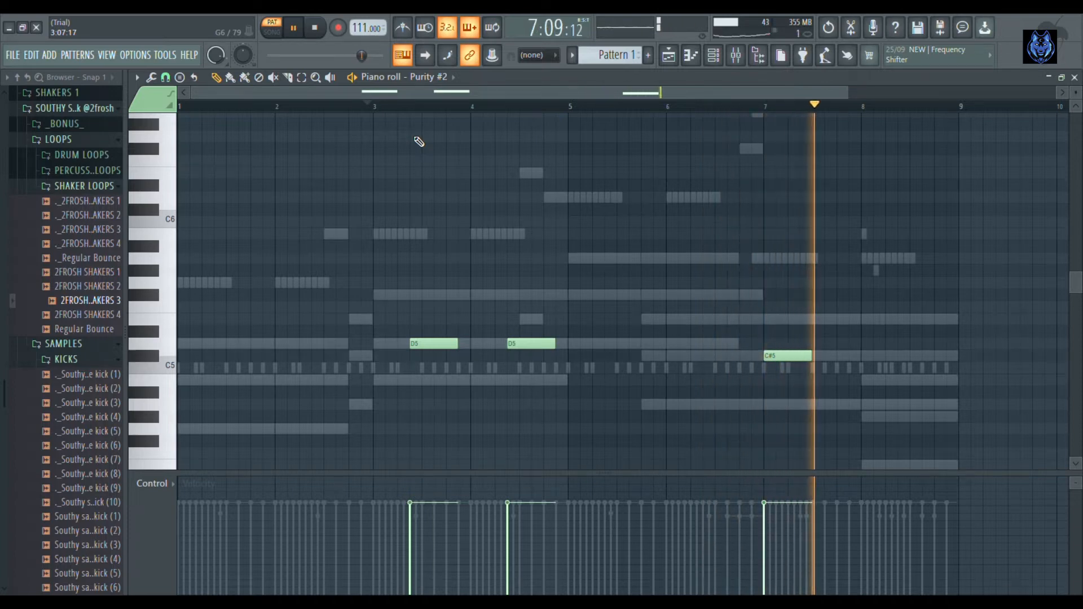
{"action": "key", "text": "F6"}
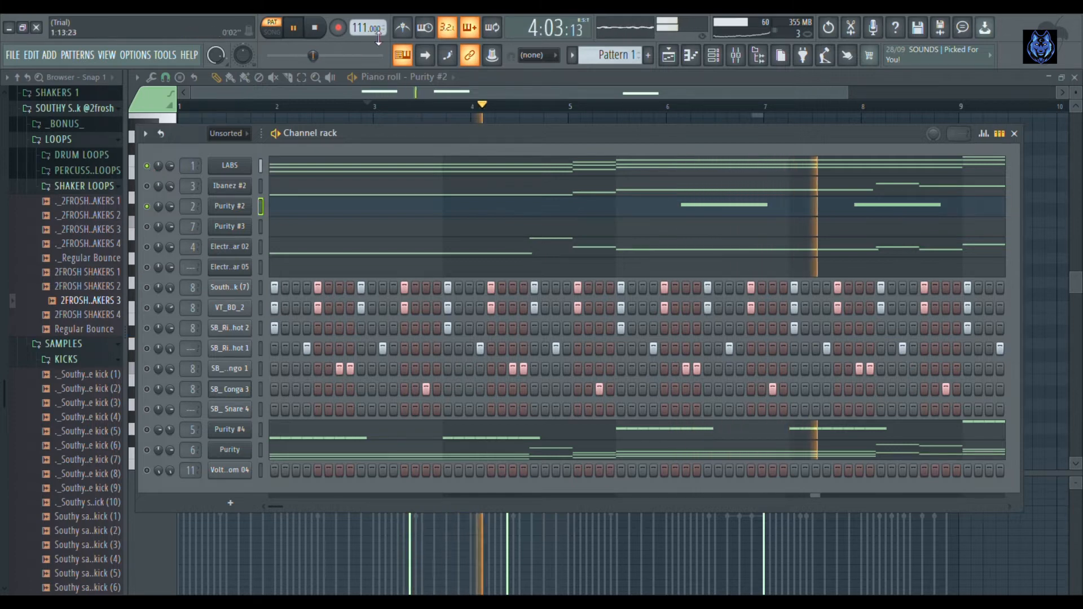
{"action": "left_click", "coordinate": [298, 30]}
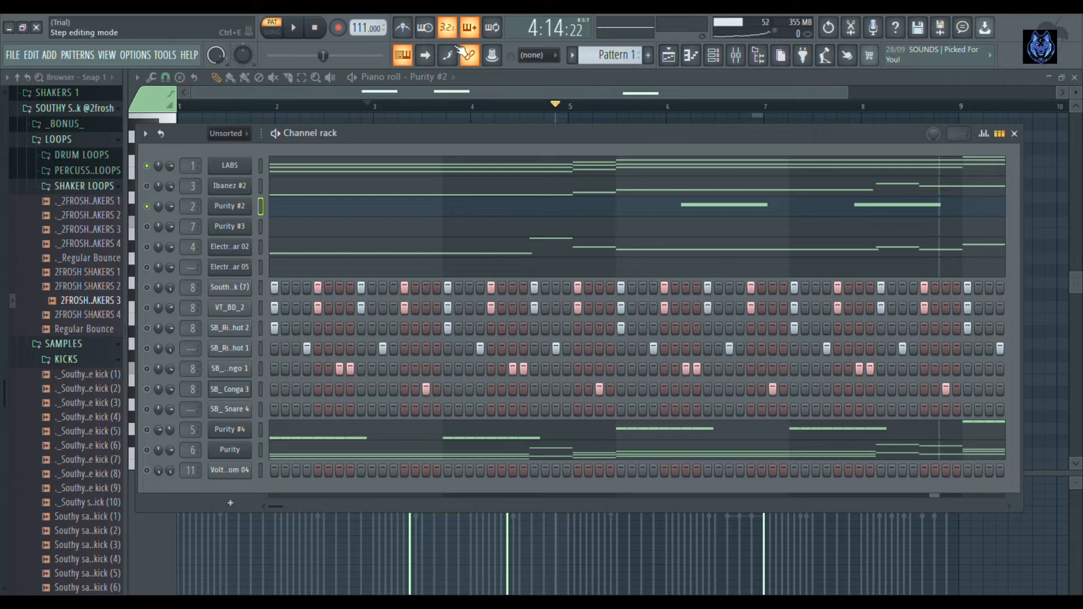
{"action": "left_click", "coordinate": [317, 31]}
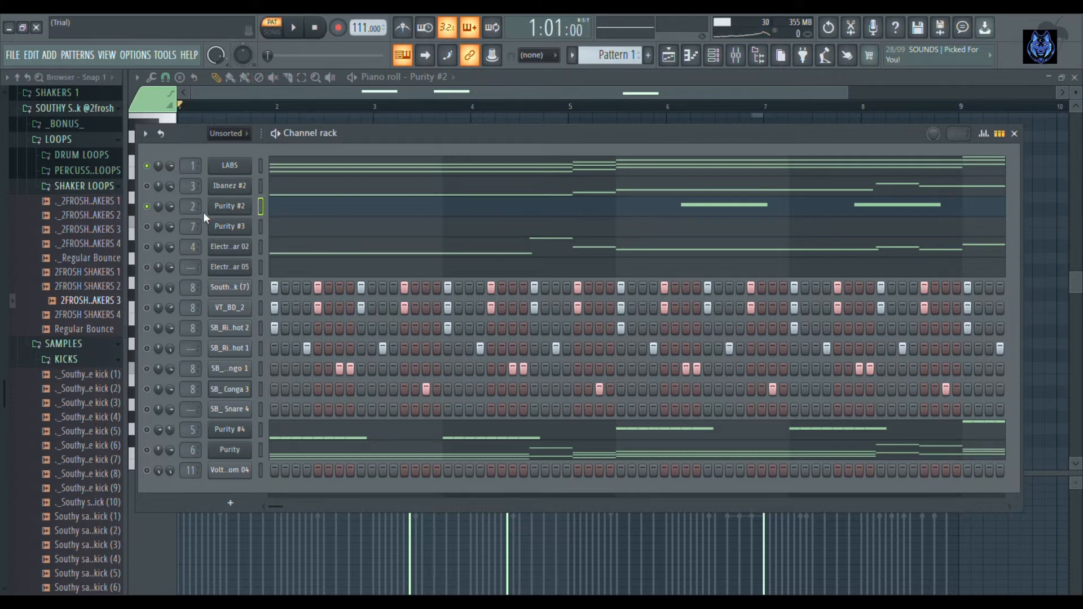
Solo the Electric Guitar 02 channel, open its notes in the piano roll, play them from the start and stop.
{"action": "right_click", "coordinate": [147, 247]}
{"action": "left_click", "coordinate": [307, 253]}
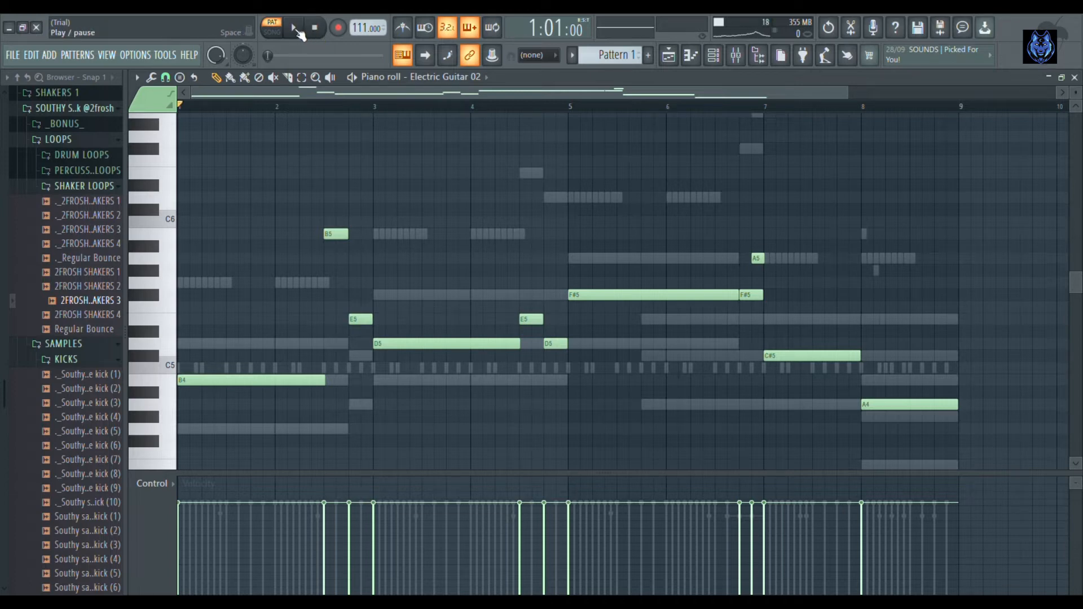
{"action": "left_click", "coordinate": [296, 30]}
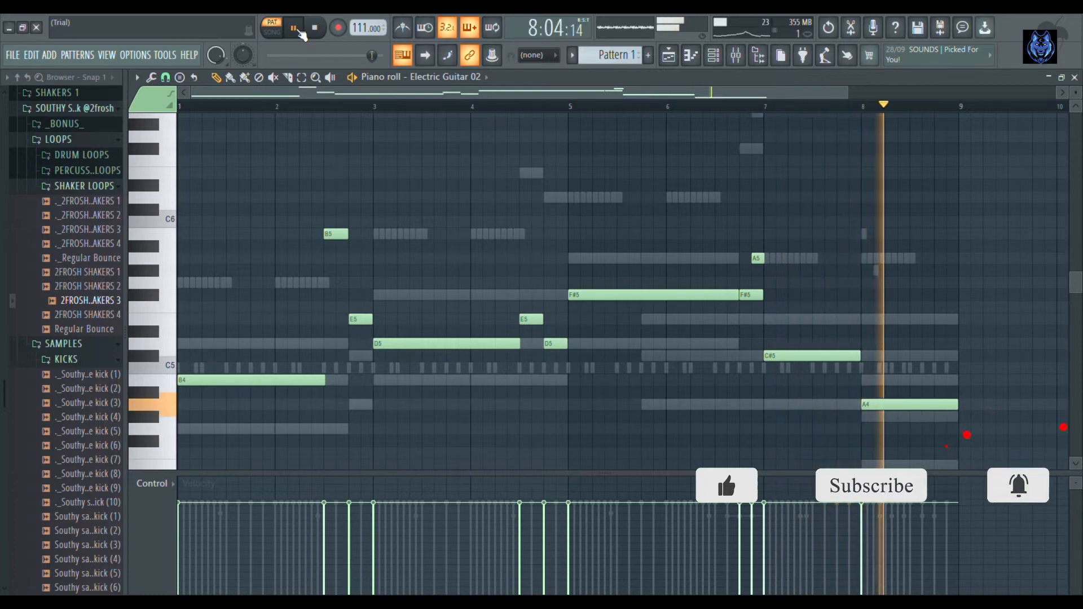
{"action": "left_click", "coordinate": [317, 28]}
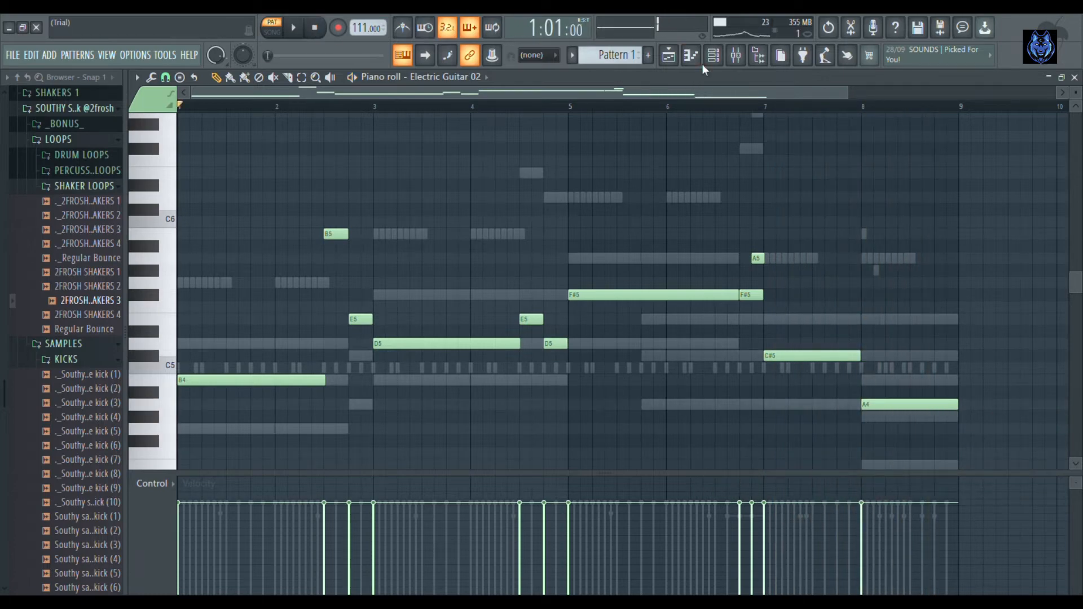
Open the Purity #3 channel's notes in the piano roll, play them from just before bar 8 and pause.
{"action": "left_click", "coordinate": [716, 59]}
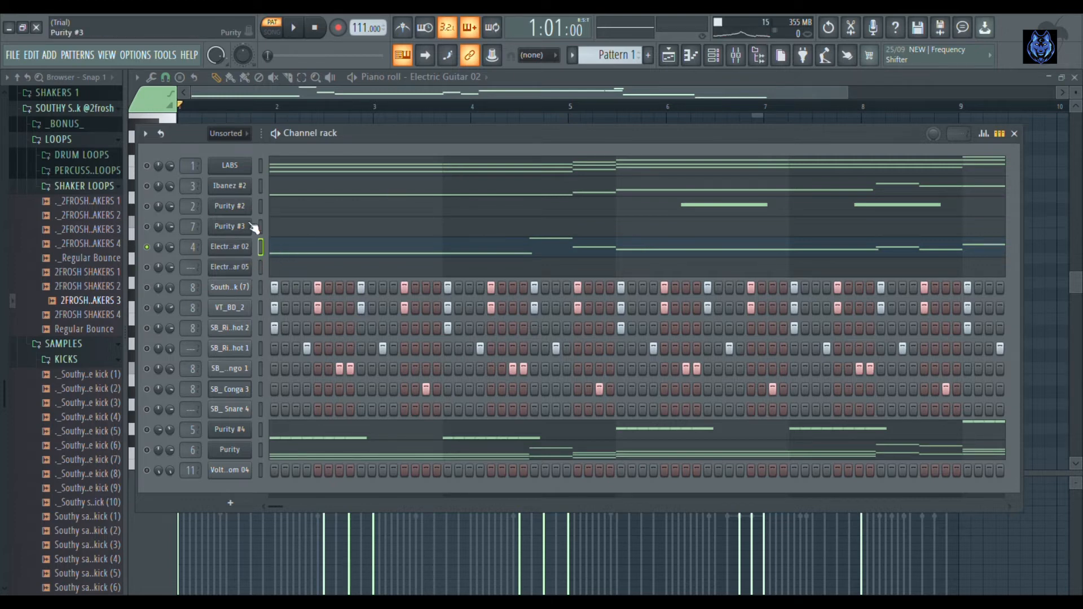
{"action": "left_click", "coordinate": [264, 227]}
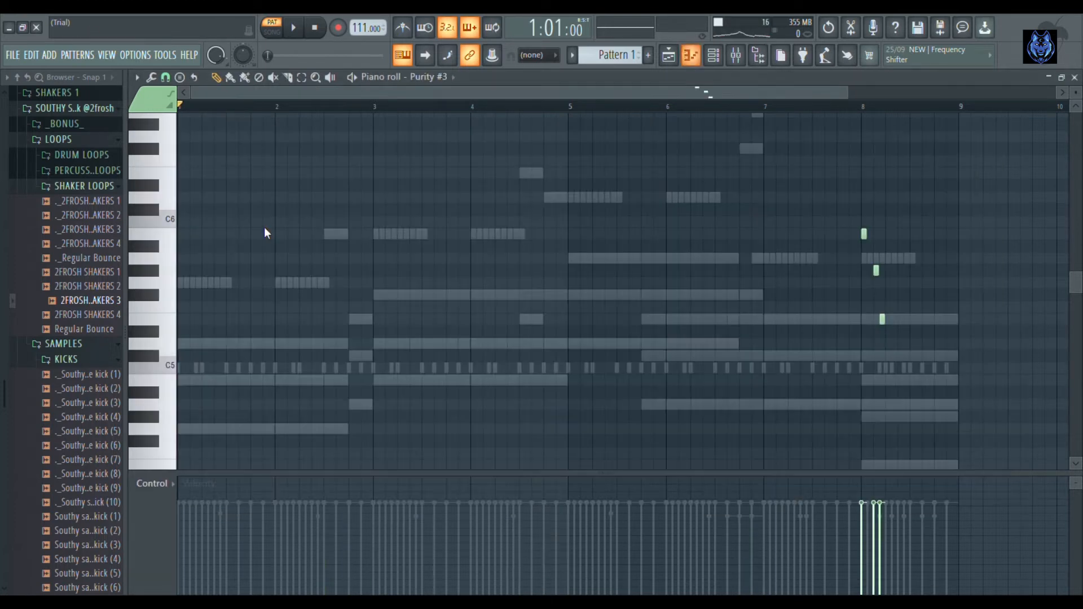
{"action": "left_click", "coordinate": [828, 107]}
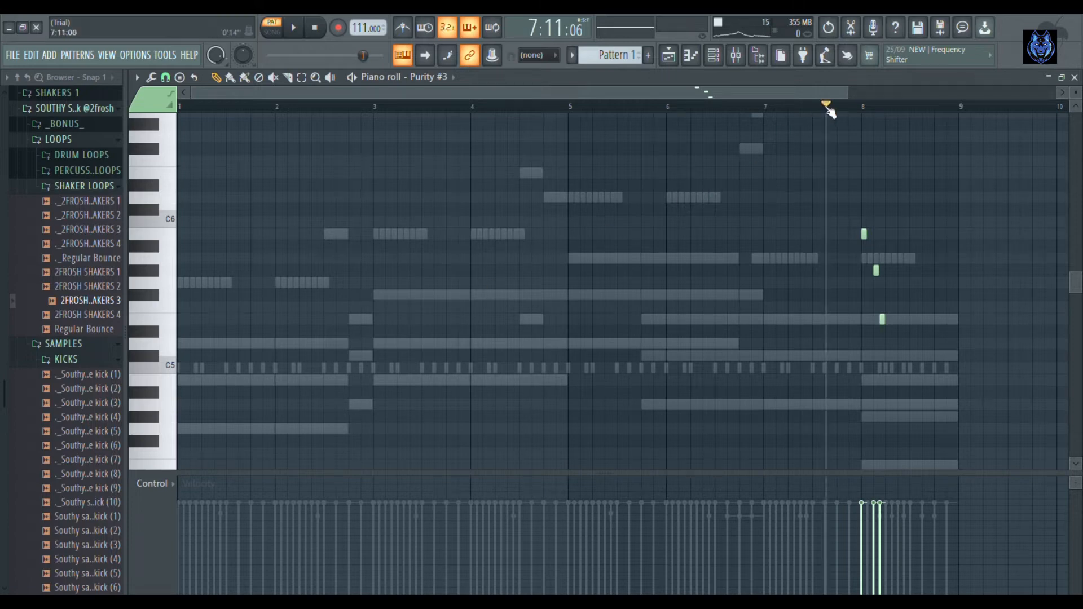
{"action": "left_click", "coordinate": [317, 29]}
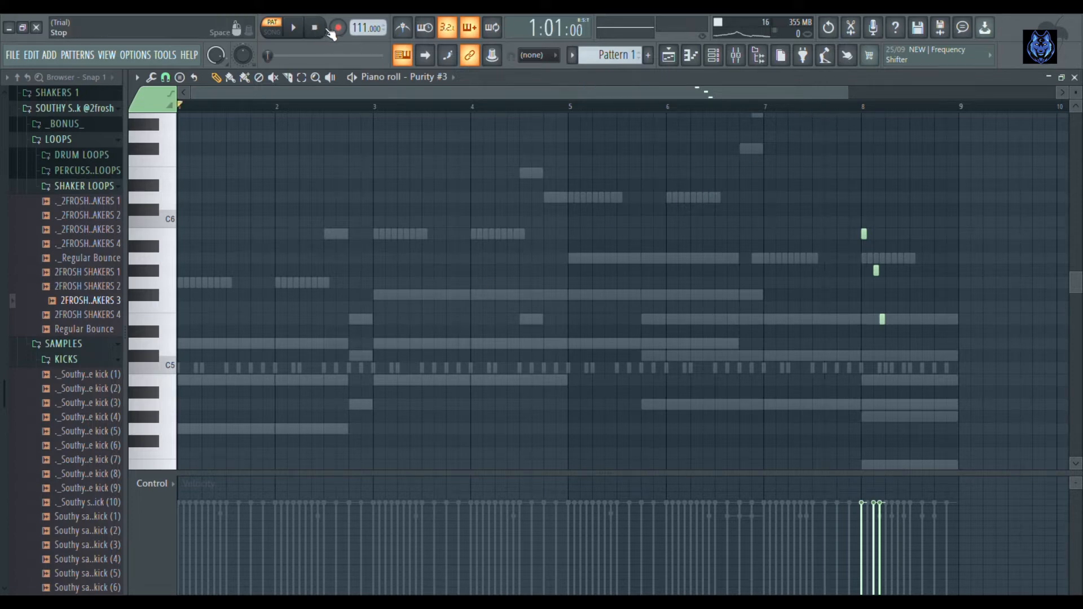
{"action": "left_click", "coordinate": [843, 107]}
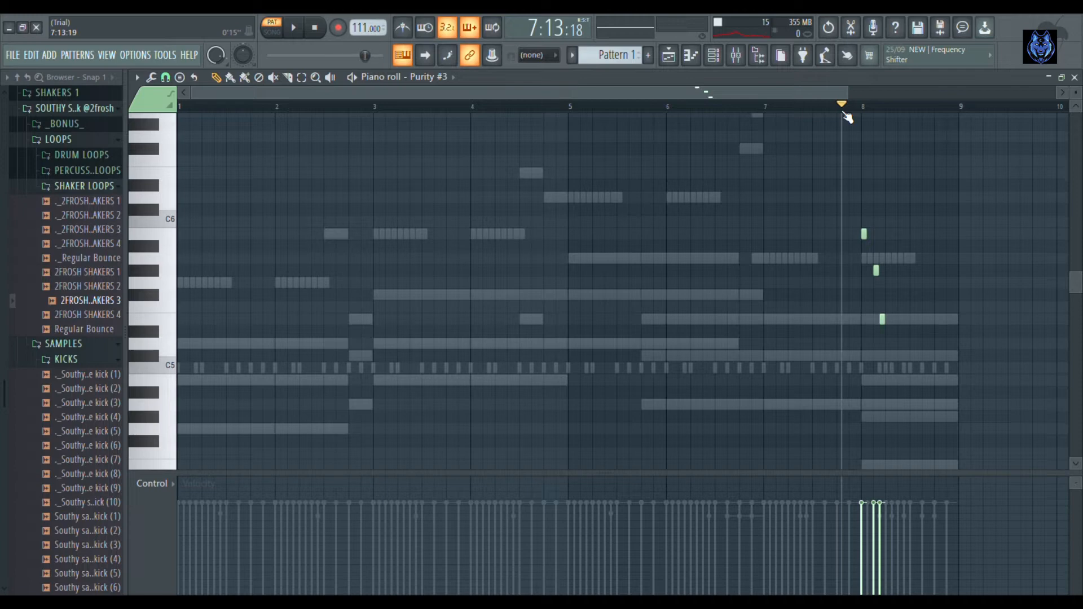
{"action": "left_click", "coordinate": [298, 28]}
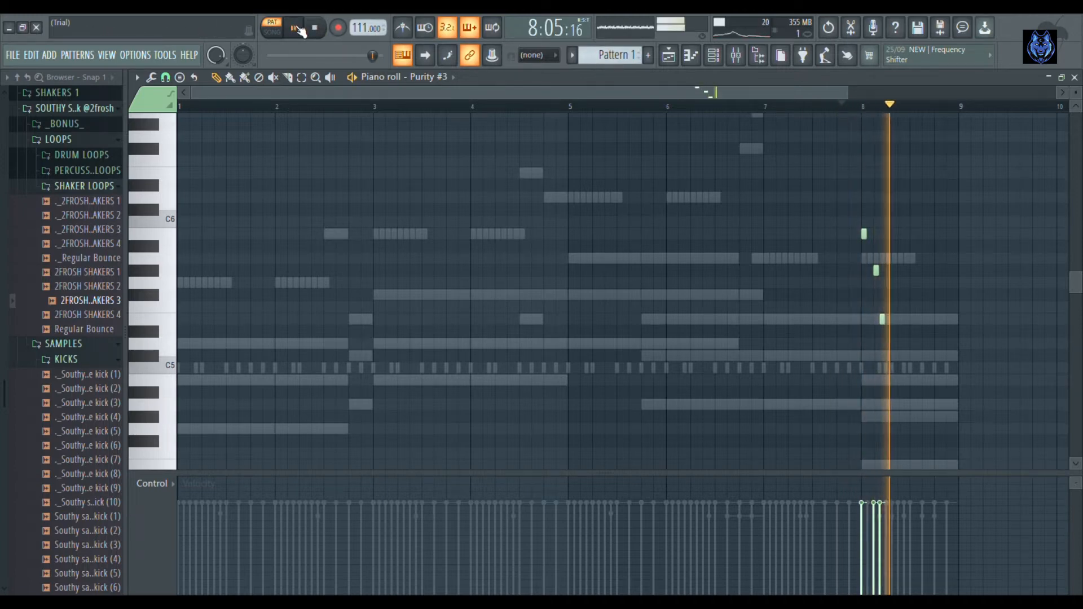
{"action": "left_click", "coordinate": [297, 28]}
Solo the Purity #3 channel and play its piano roll notes from just before bar 8.
{"action": "left_click", "coordinate": [713, 54]}
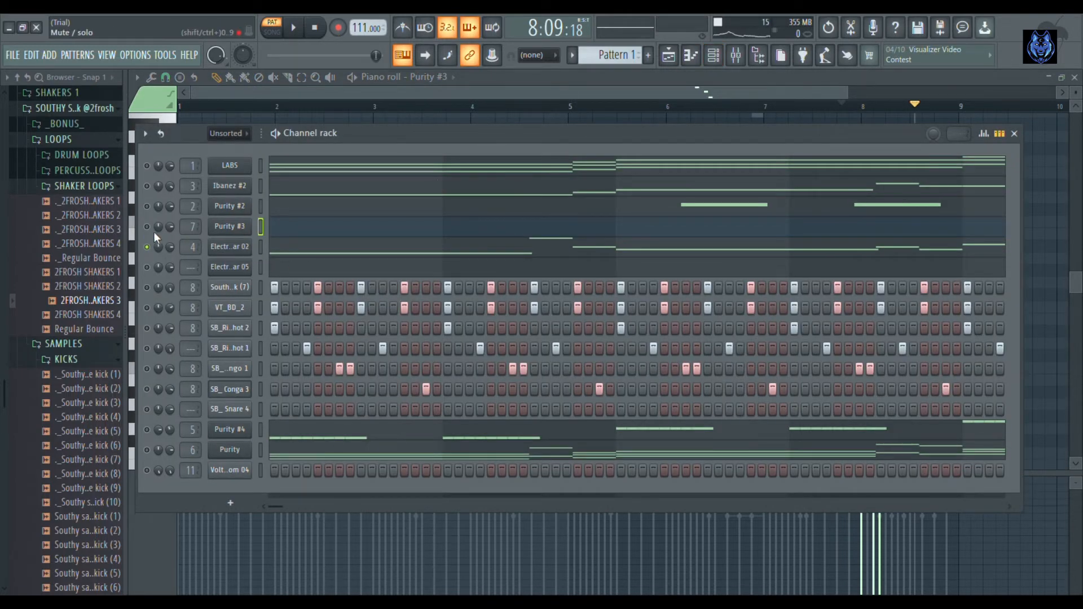
{"action": "key", "text": "F6"}
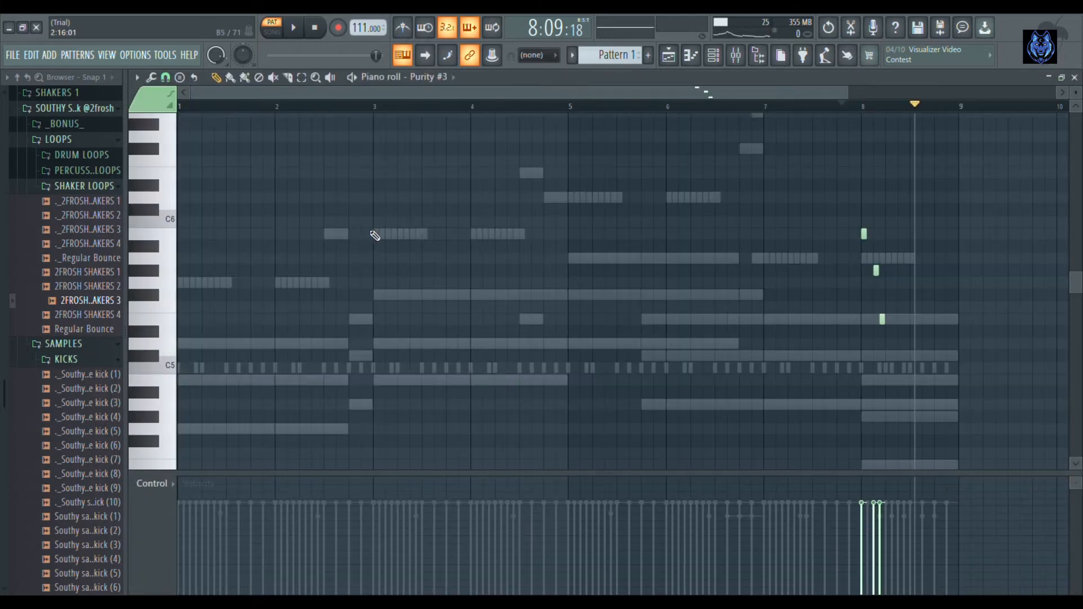
{"action": "left_click", "coordinate": [833, 106]}
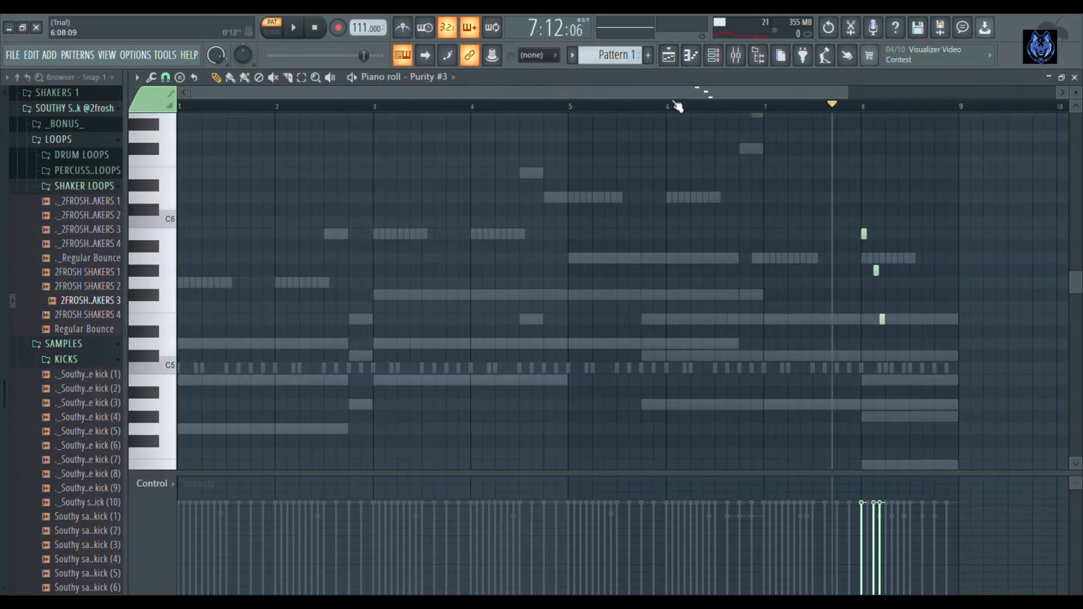
{"action": "left_click", "coordinate": [294, 28]}
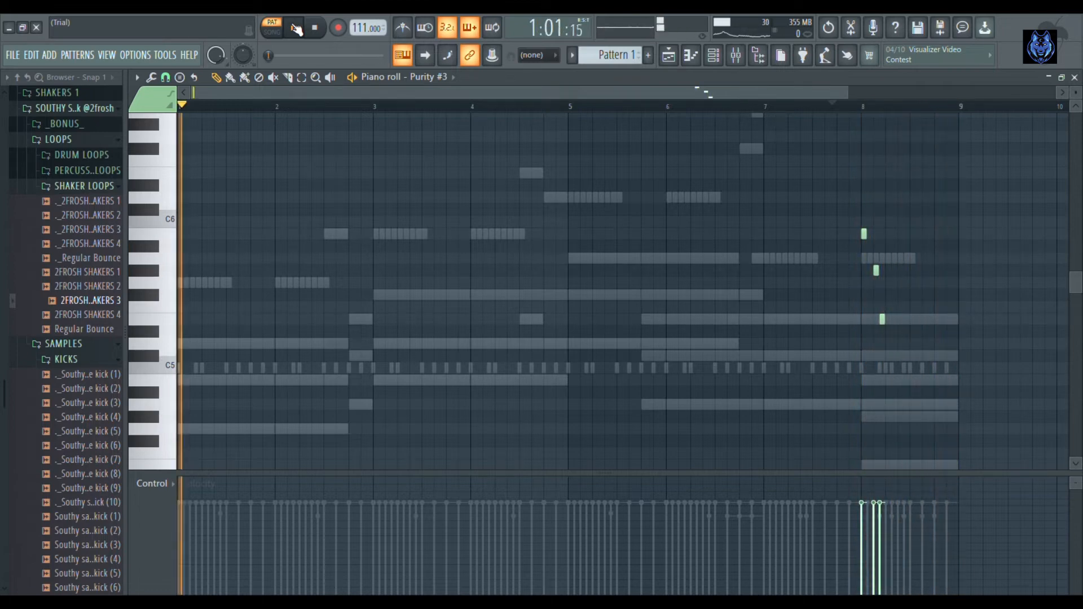
{"action": "left_click", "coordinate": [840, 107]}
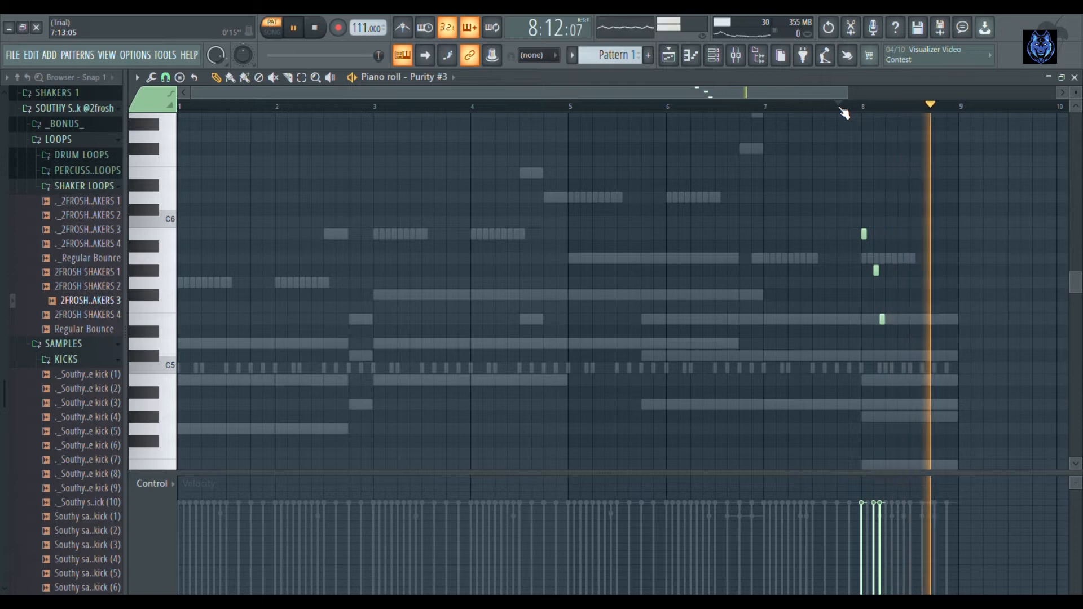
Check the effects on mixer Insert 2, close the mixer and stop playback.
{"action": "left_click", "coordinate": [735, 56]}
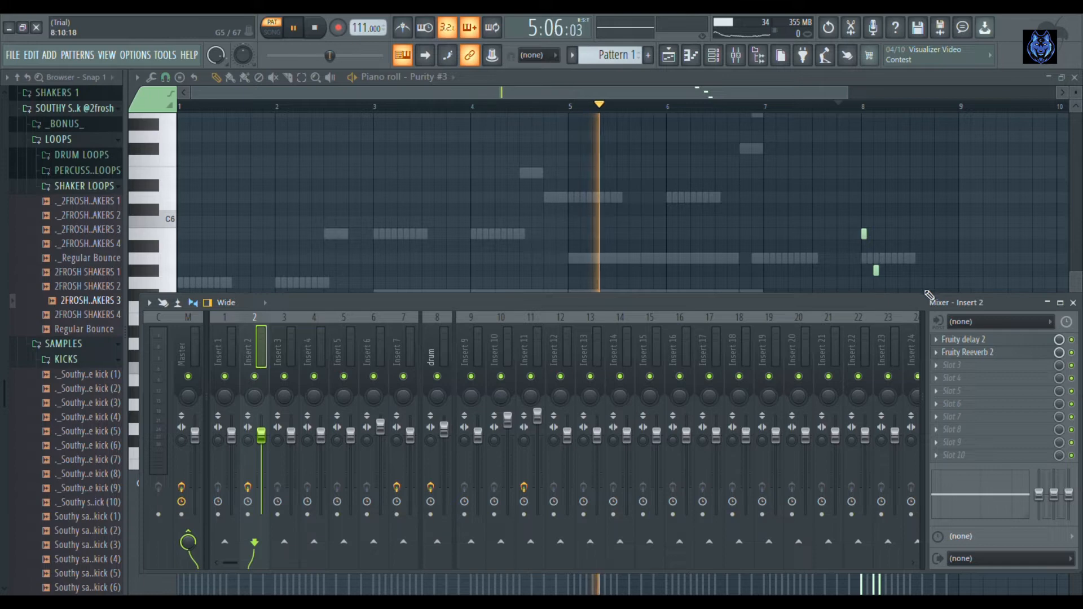
{"action": "left_click", "coordinate": [1074, 303]}
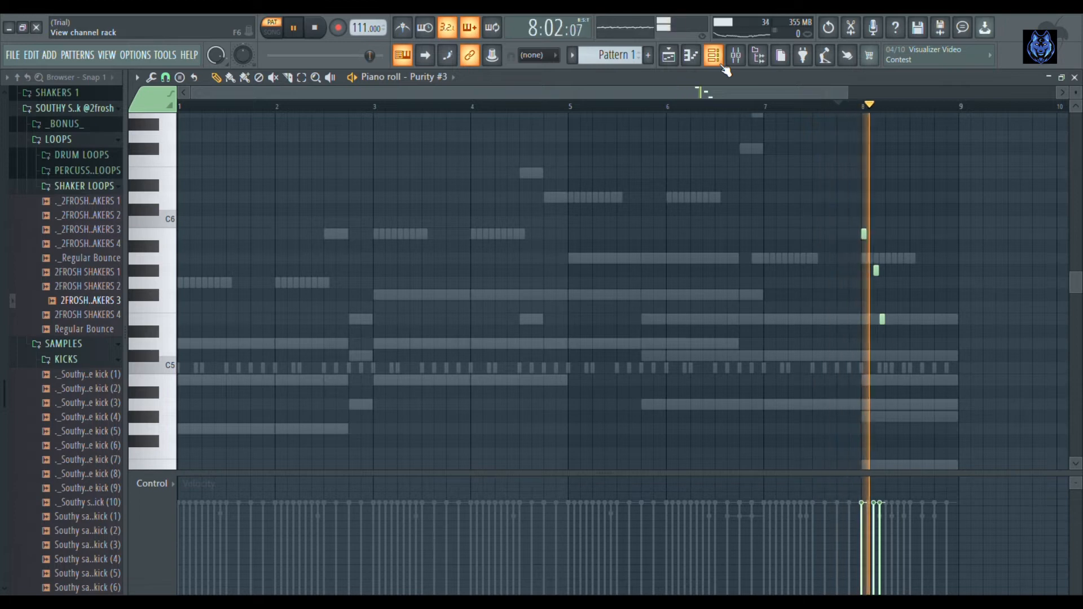
{"action": "key", "text": "space"}
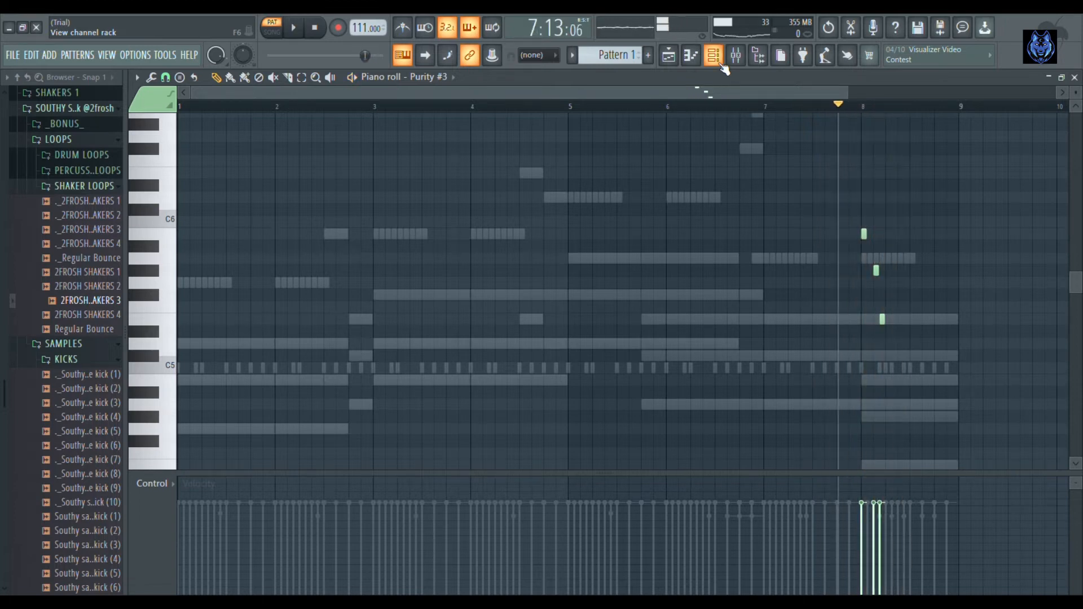
Solo the Electric Guitar 05 channel, open its notes in the piano roll, play them from bar 6 and stop.
{"action": "left_click", "coordinate": [716, 59]}
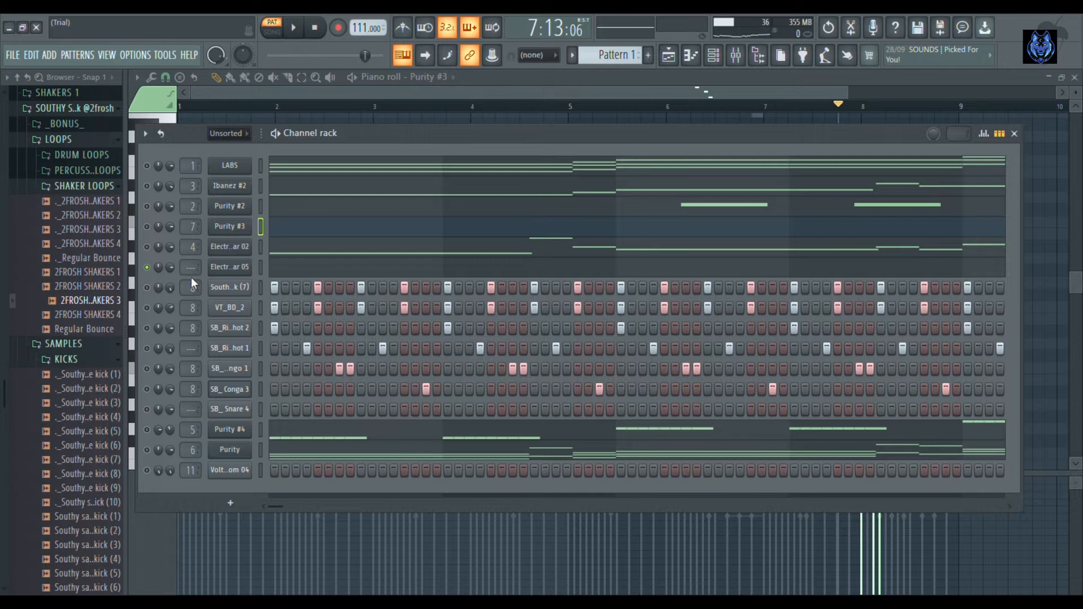
{"action": "left_click", "coordinate": [304, 272]}
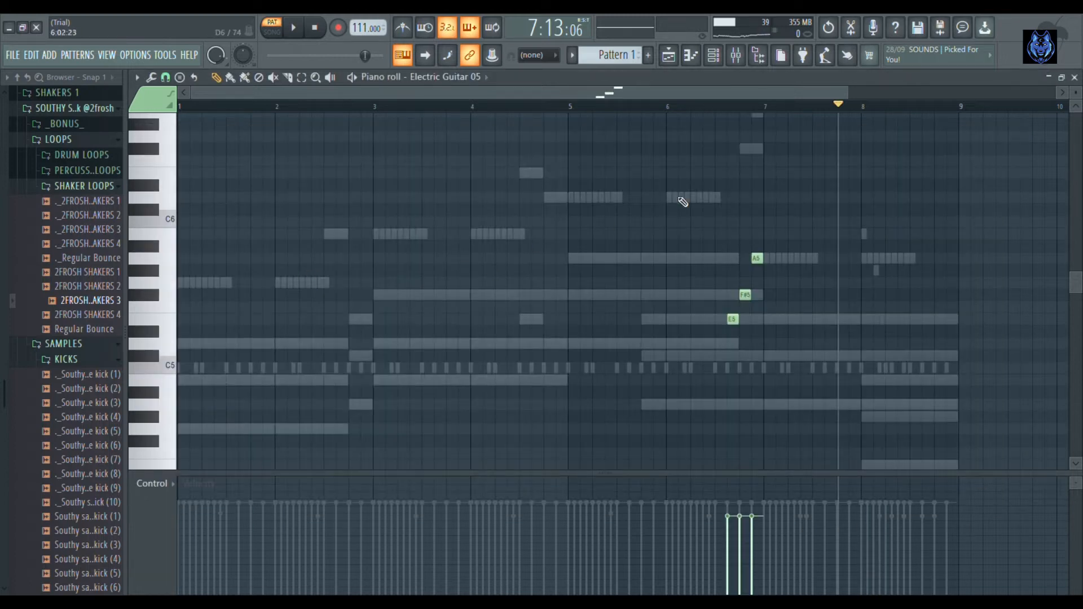
{"action": "left_click", "coordinate": [704, 107]}
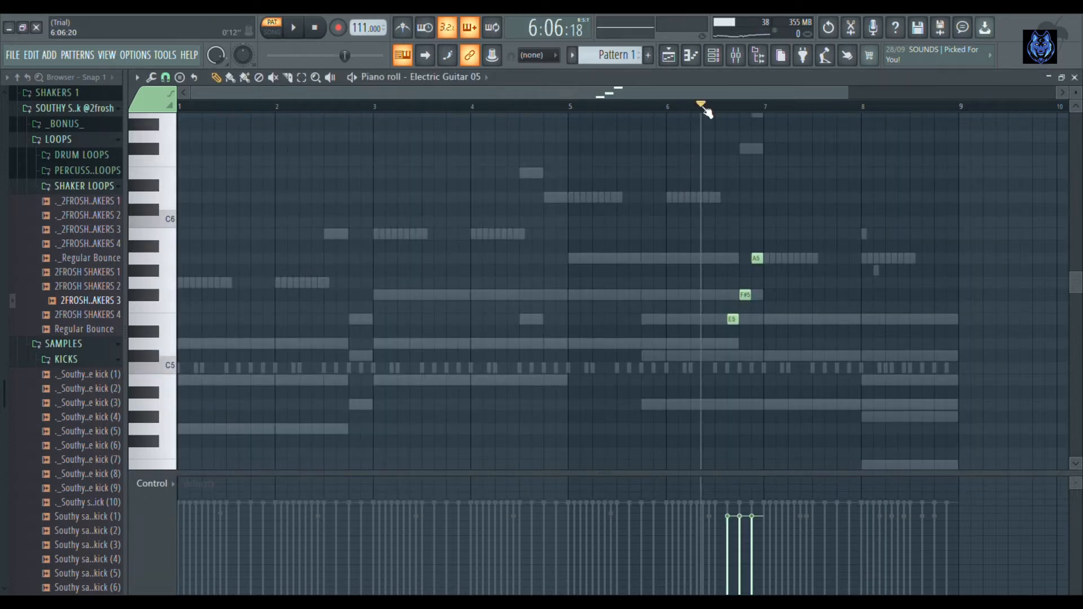
{"action": "left_click", "coordinate": [295, 29]}
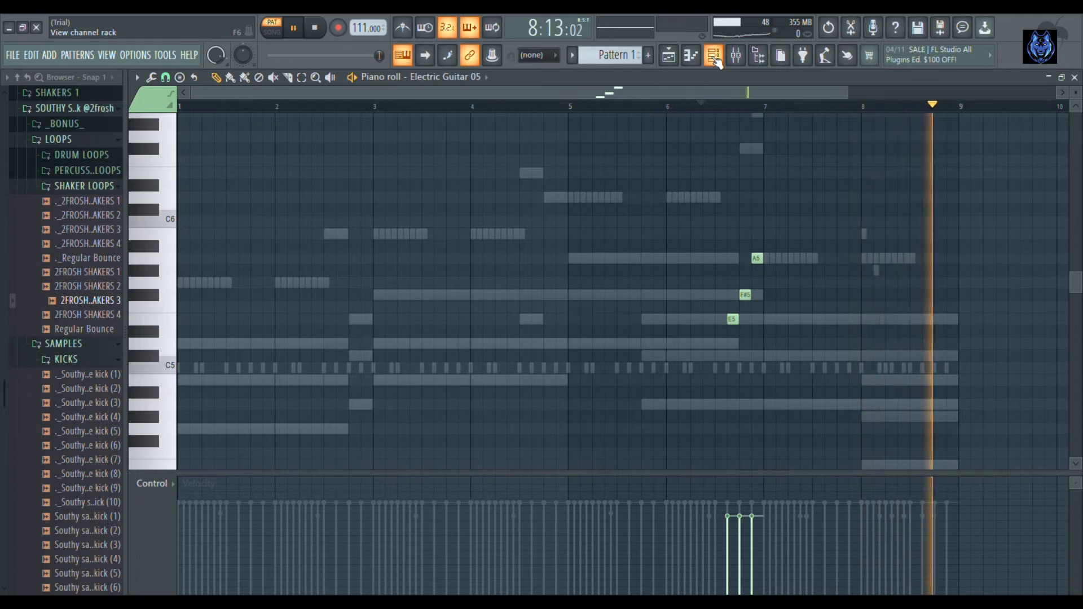
{"action": "key", "text": "space"}
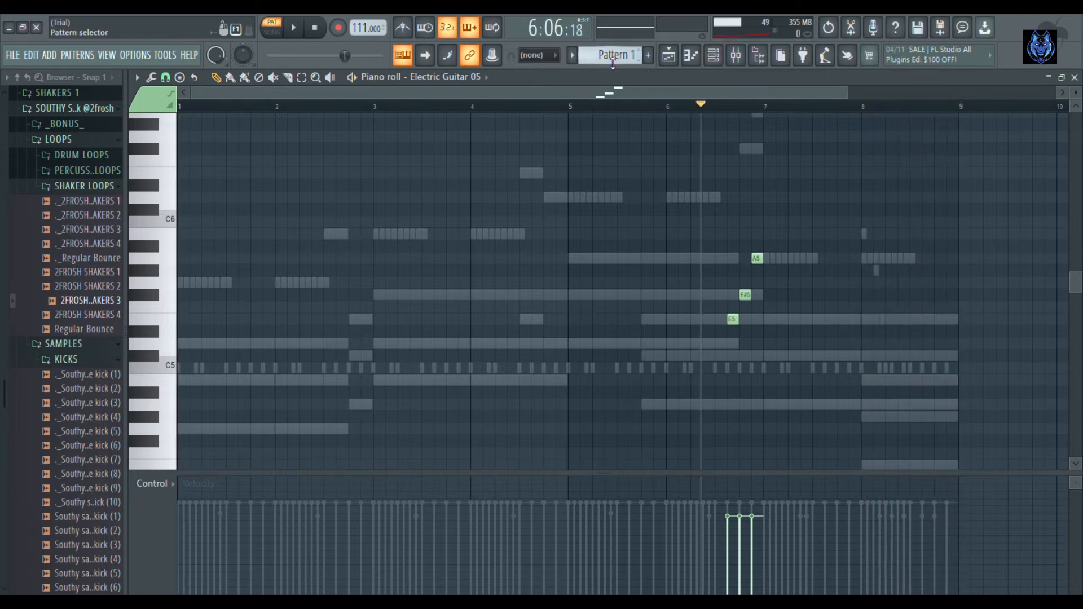
Open the Purity #4 channel's notes in the piano roll, play them briefly from the start and pause.
{"action": "left_click", "coordinate": [726, 65]}
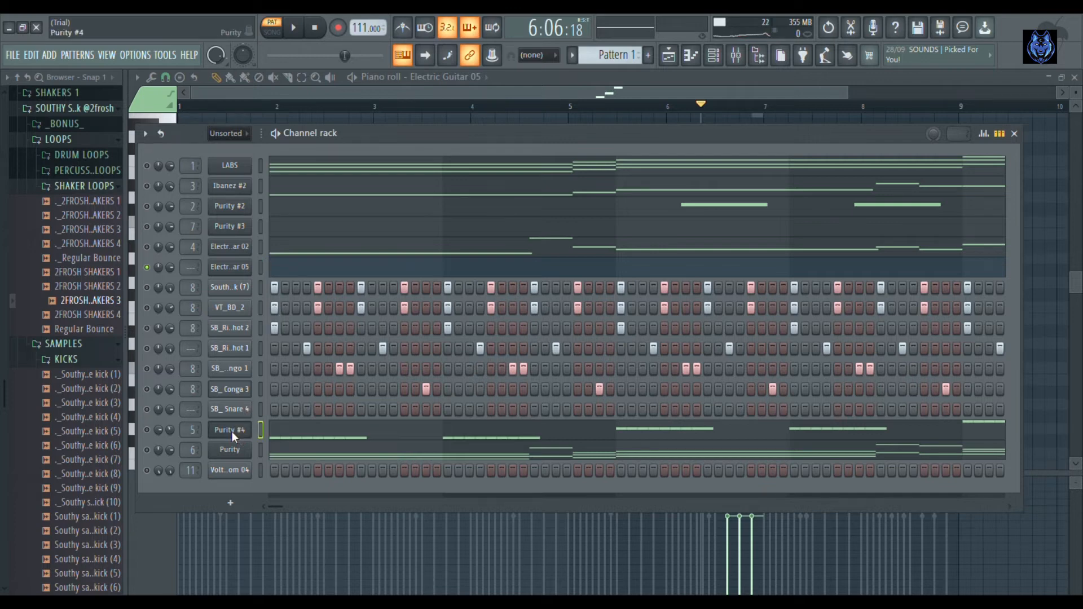
{"action": "key", "text": "F7"}
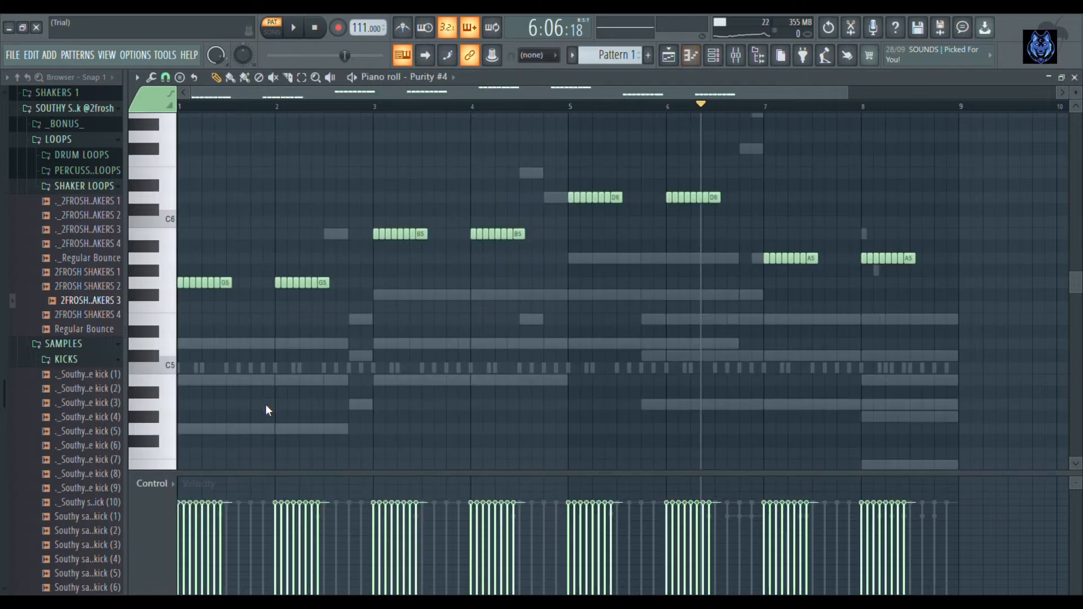
{"action": "left_click", "coordinate": [316, 29]}
{"action": "left_click", "coordinate": [298, 29]}
{"action": "left_click", "coordinate": [299, 30]}
Solo the Purity #4 channel, play its piano roll notes and stop playback.
{"action": "left_click", "coordinate": [714, 56]}
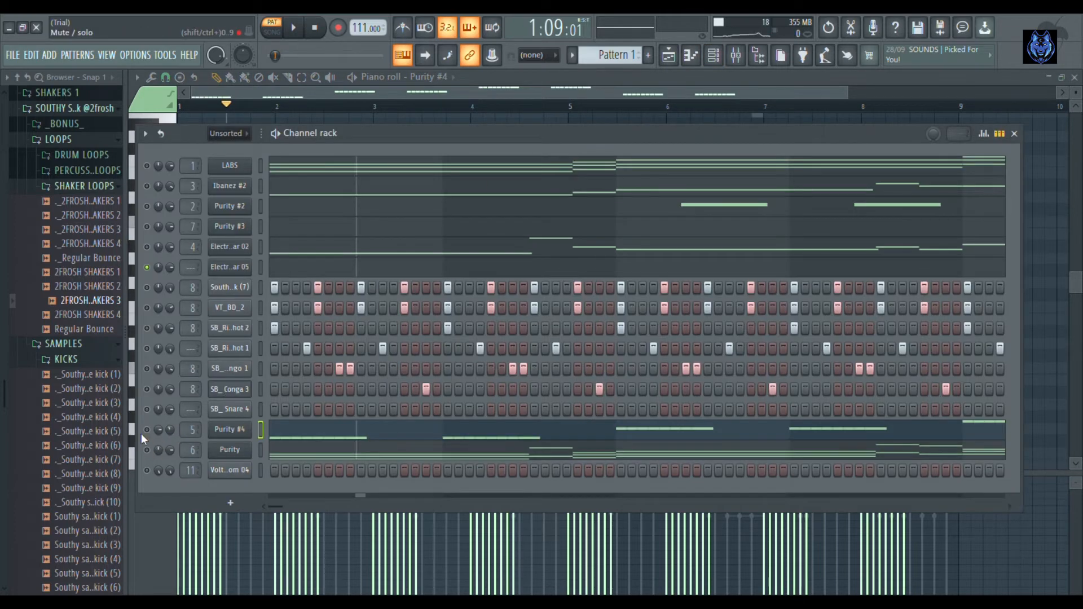
{"action": "left_click", "coordinate": [146, 430]}
{"action": "left_click", "coordinate": [305, 436]}
{"action": "left_click", "coordinate": [293, 28]}
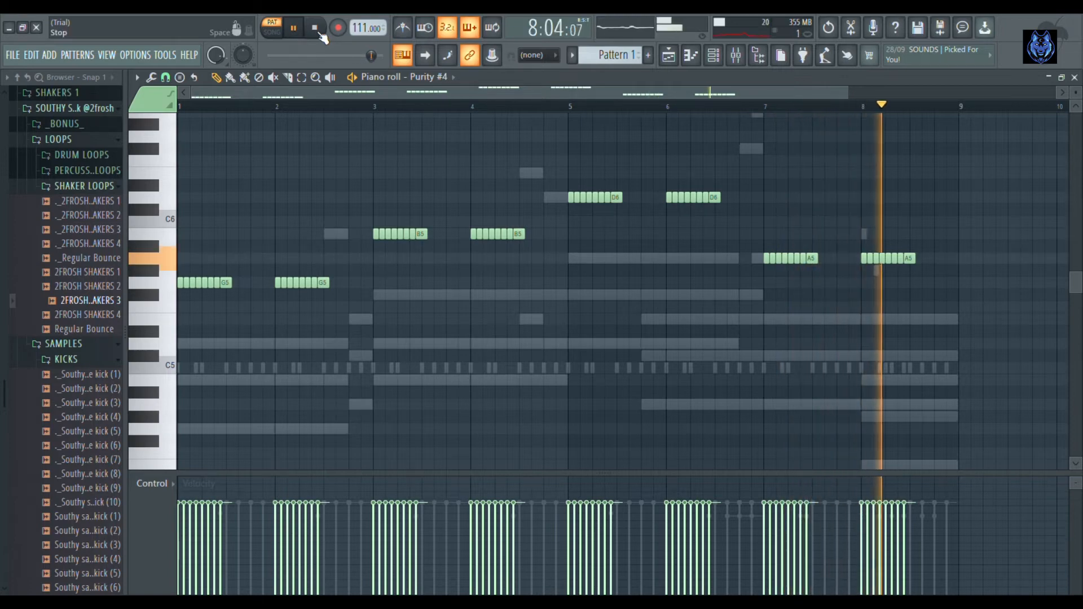
{"action": "left_click", "coordinate": [320, 34]}
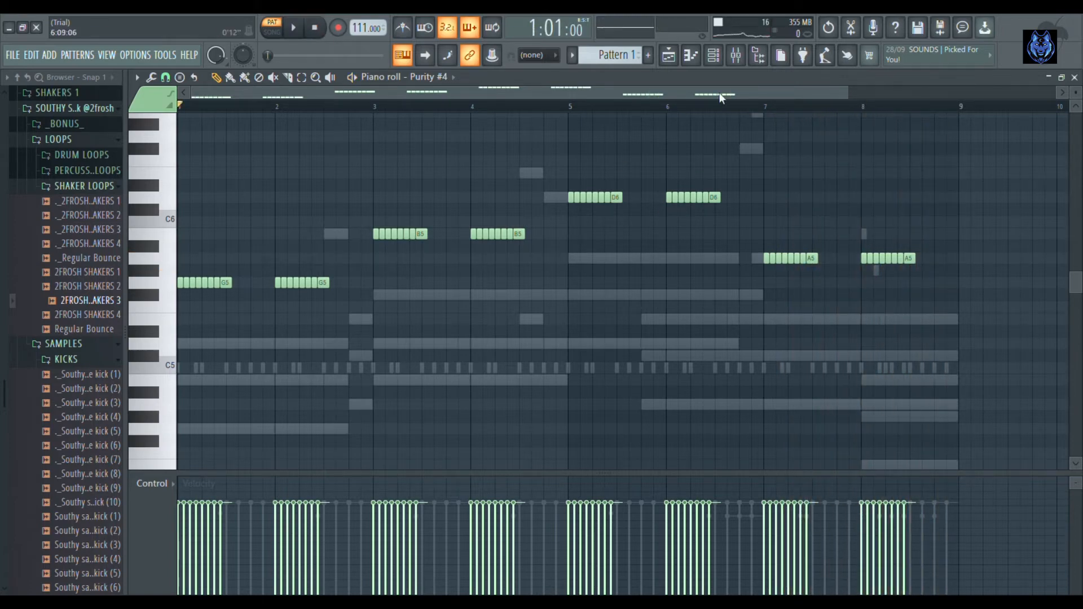
Solo the kick channel, start playback and unmute the other drum channels down to SB_ Conga 3.
{"action": "left_click", "coordinate": [717, 62]}
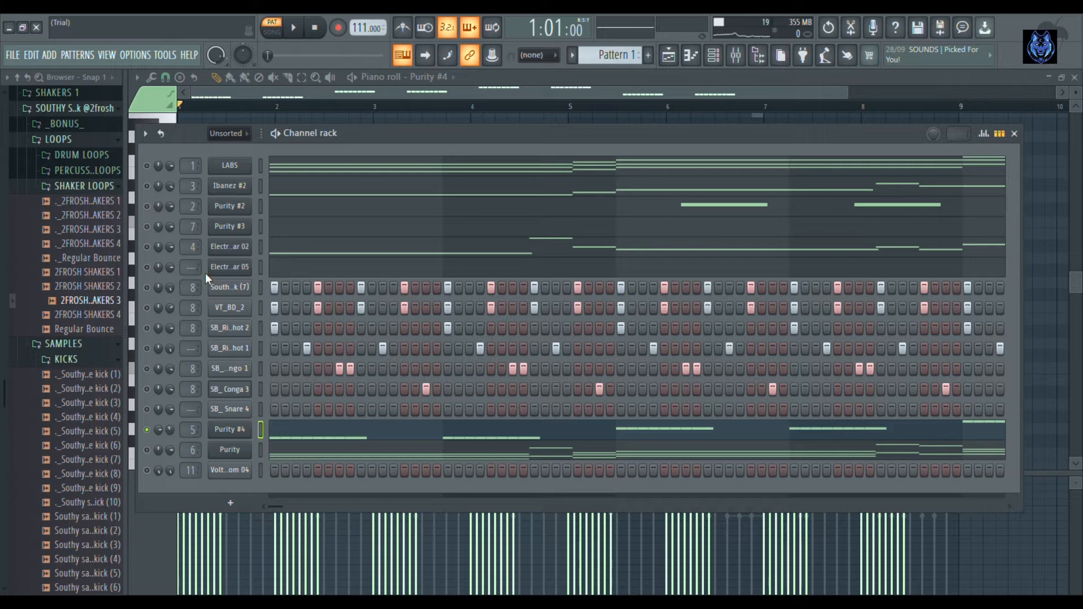
{"action": "right_click", "coordinate": [146, 288]}
{"action": "left_click", "coordinate": [296, 29]}
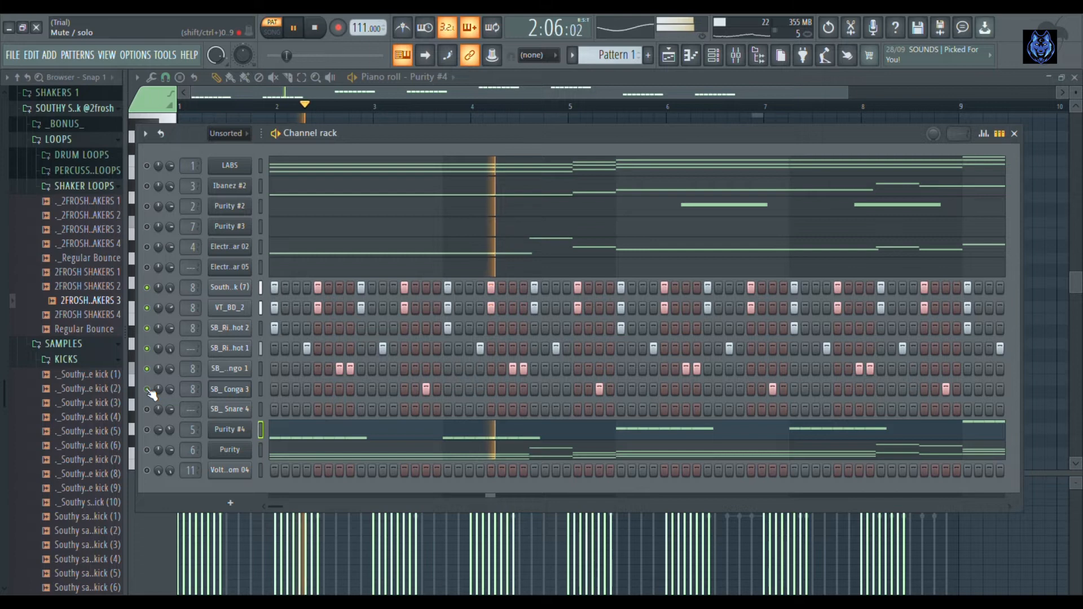
Unmute the SB_ Snare 4 channel and show its notes in the piano roll during playback.
{"action": "left_click", "coordinate": [147, 409]}
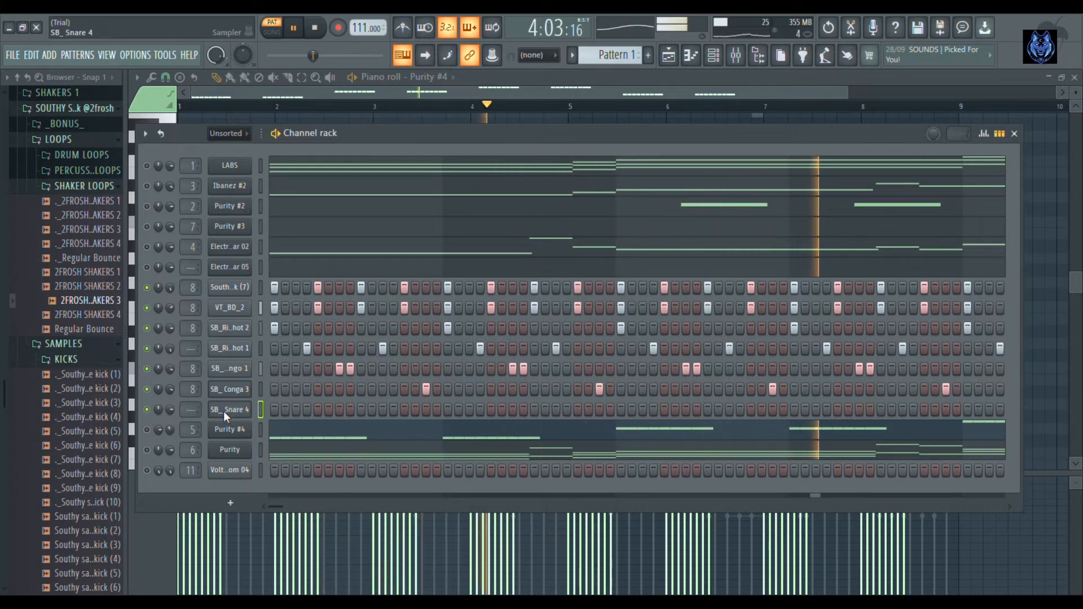
{"action": "left_click", "coordinate": [261, 409]}
{"action": "key", "text": "F7"}
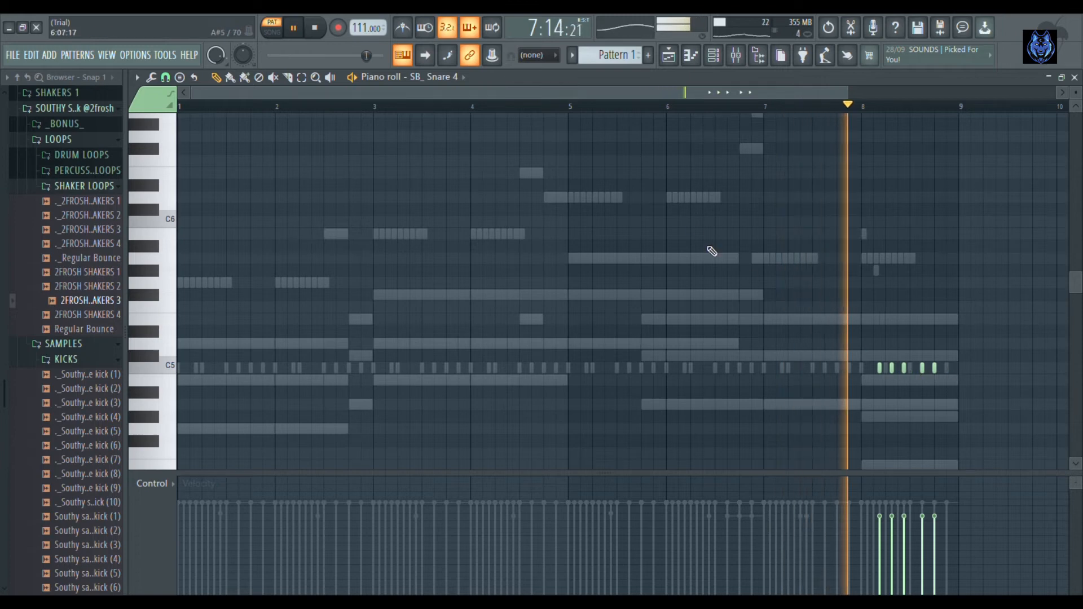
Unmute the Volt CleanMTom 04 channel, show its C4 notes in the piano roll and stop playback.
{"action": "left_click", "coordinate": [722, 65]}
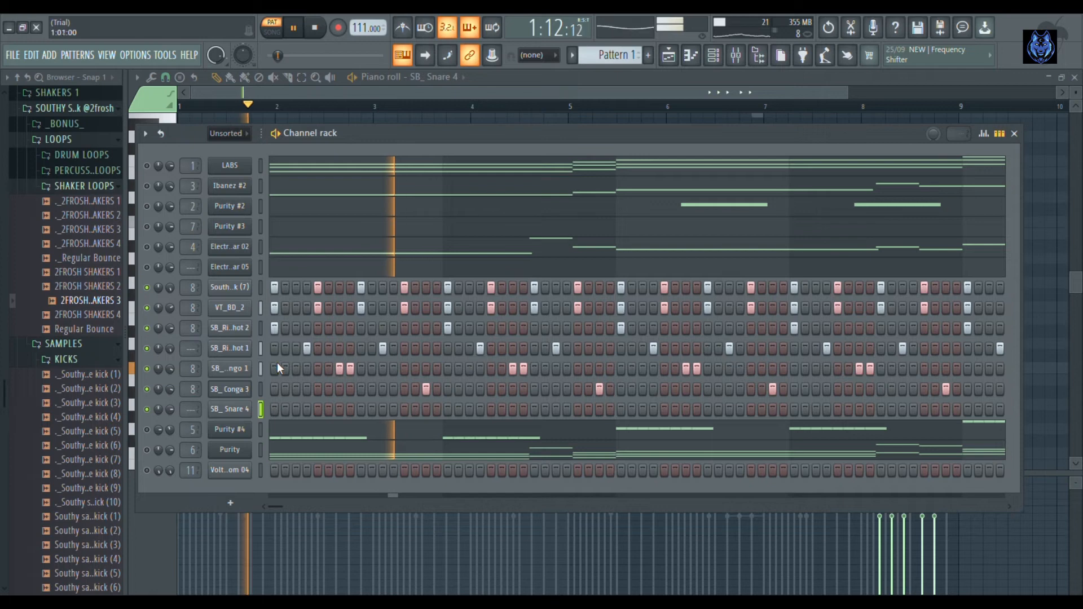
{"action": "left_click", "coordinate": [147, 470]}
{"action": "right_click", "coordinate": [228, 473]}
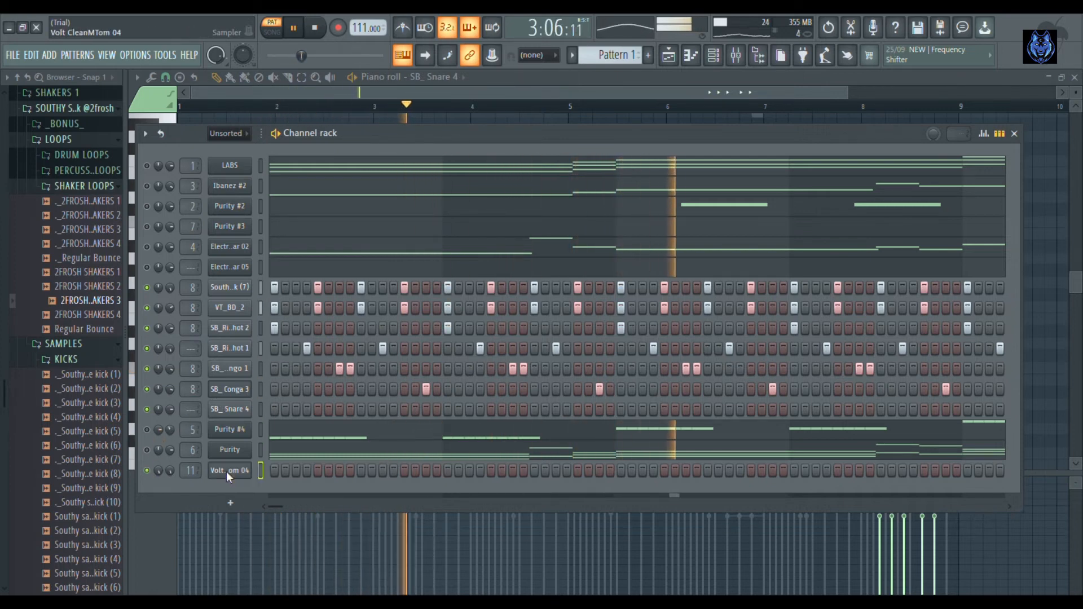
{"action": "left_click", "coordinate": [279, 403]}
{"action": "left_click_drag", "start_coordinate": [1075, 282], "coordinate": [1079, 315]}
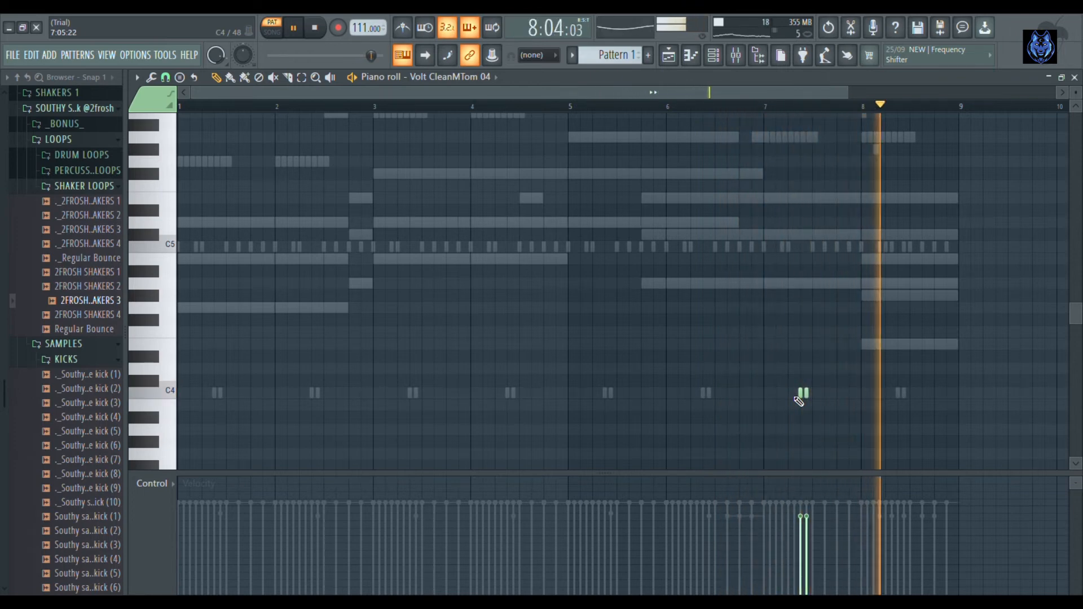
{"action": "key", "text": "space"}
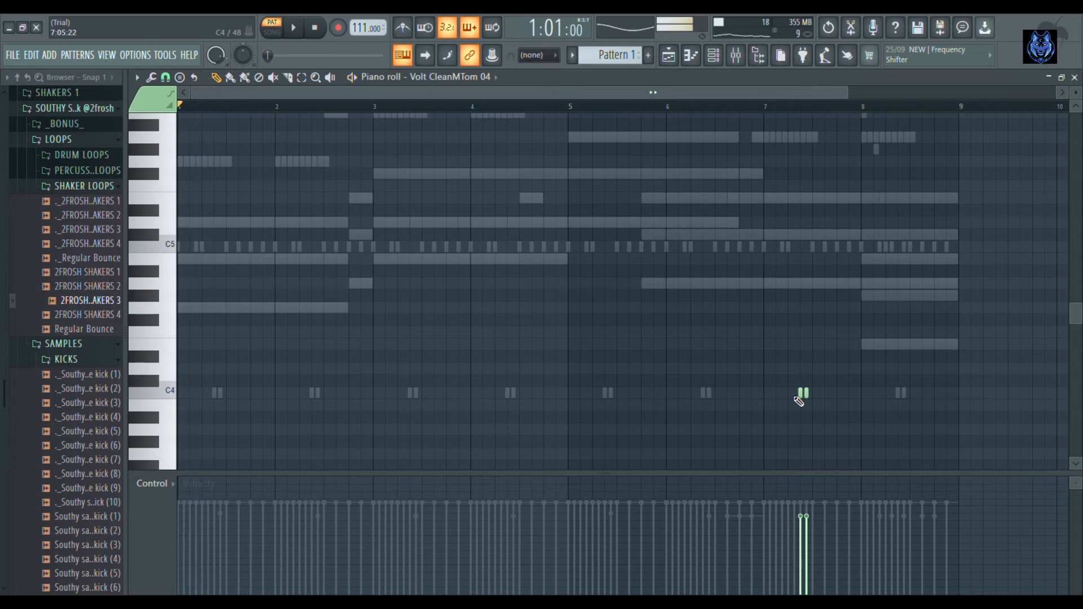
Unmute the remaining channels except LABS, play the pattern with them together and stop.
{"action": "left_click", "coordinate": [714, 55]}
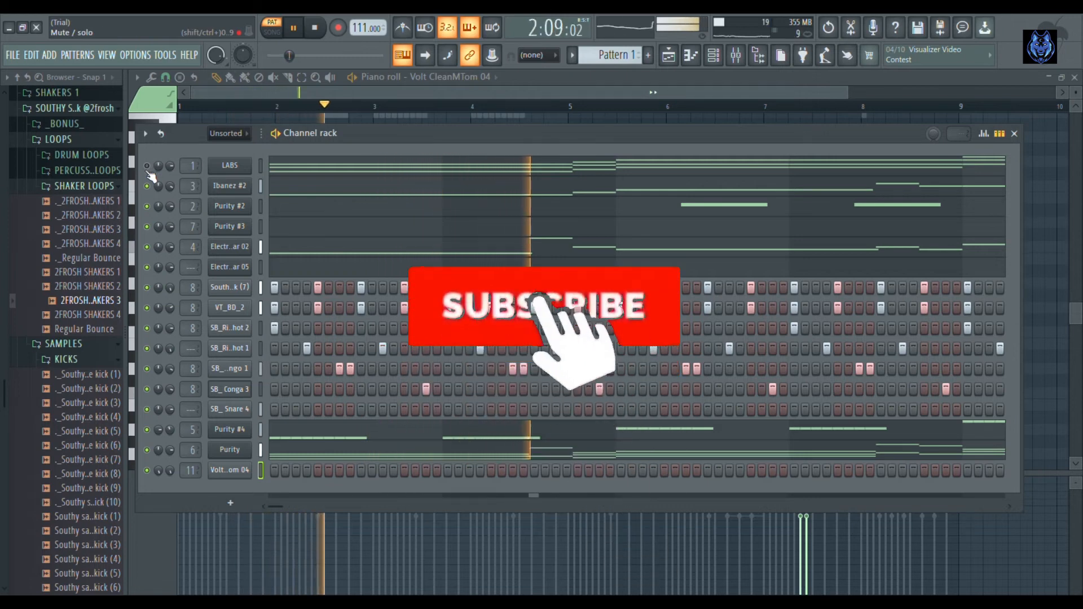
{"action": "left_click", "coordinate": [320, 29]}
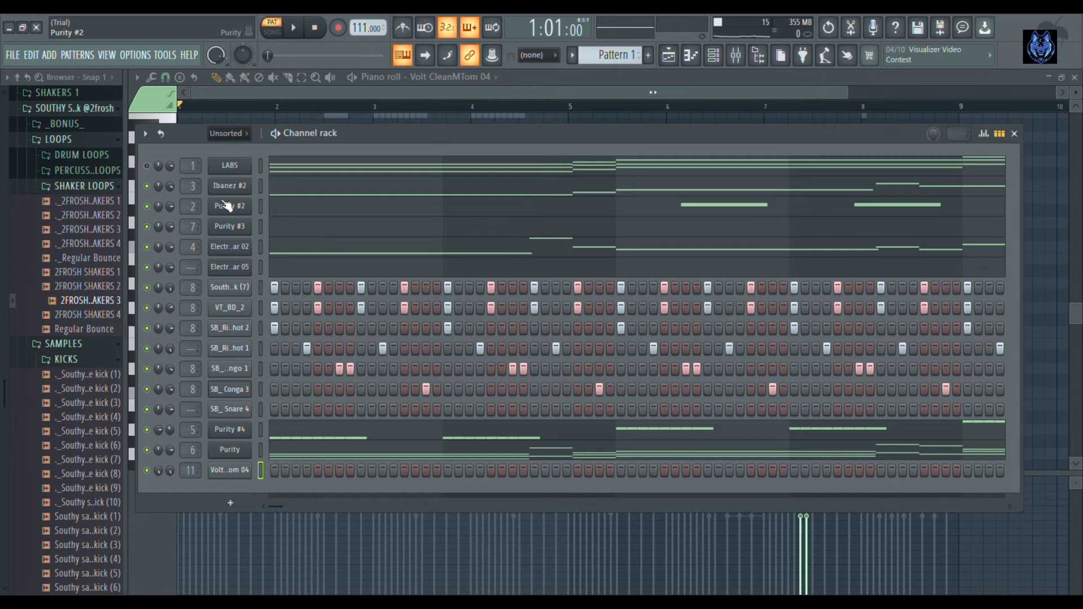
Open the playlist, play the whole arrangement in song mode from the start and review all its tracks.
{"action": "key", "text": "F5"}
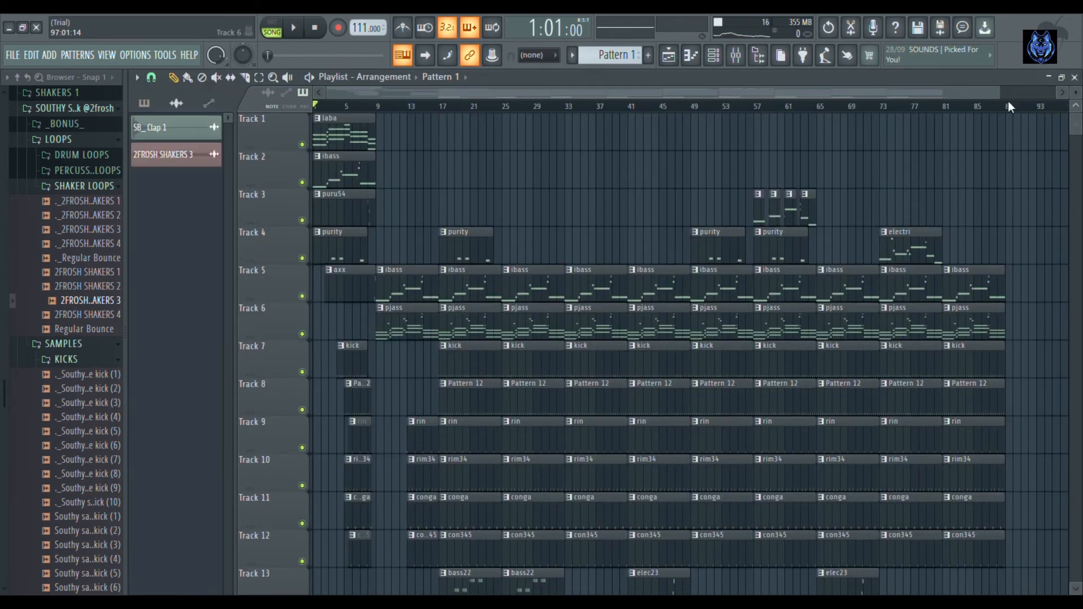
{"action": "left_click", "coordinate": [297, 28]}
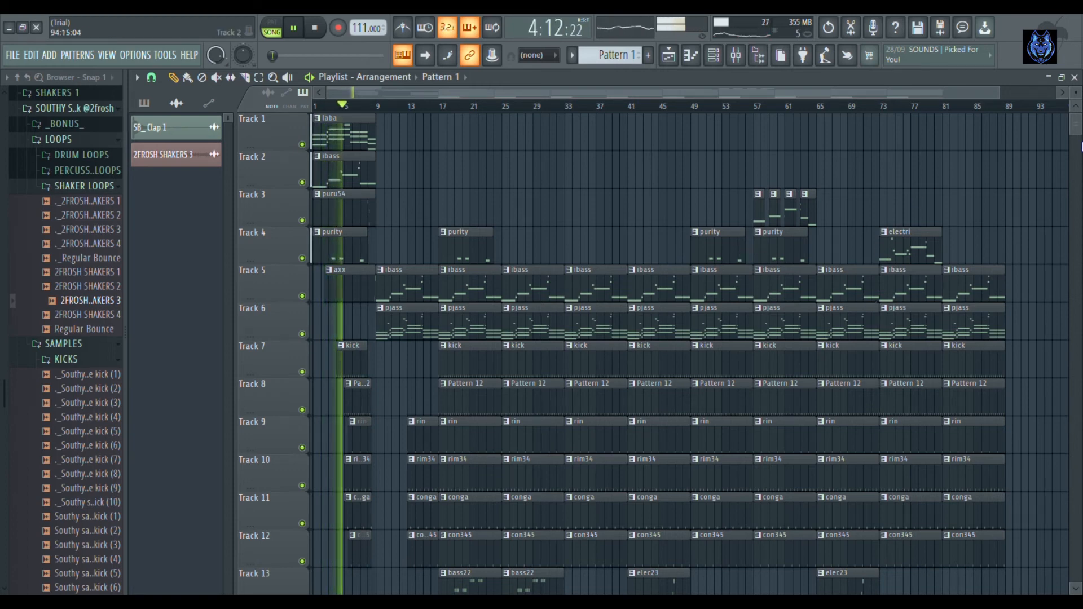
{"action": "left_click_drag", "start_coordinate": [1076, 132], "coordinate": [1077, 138]}
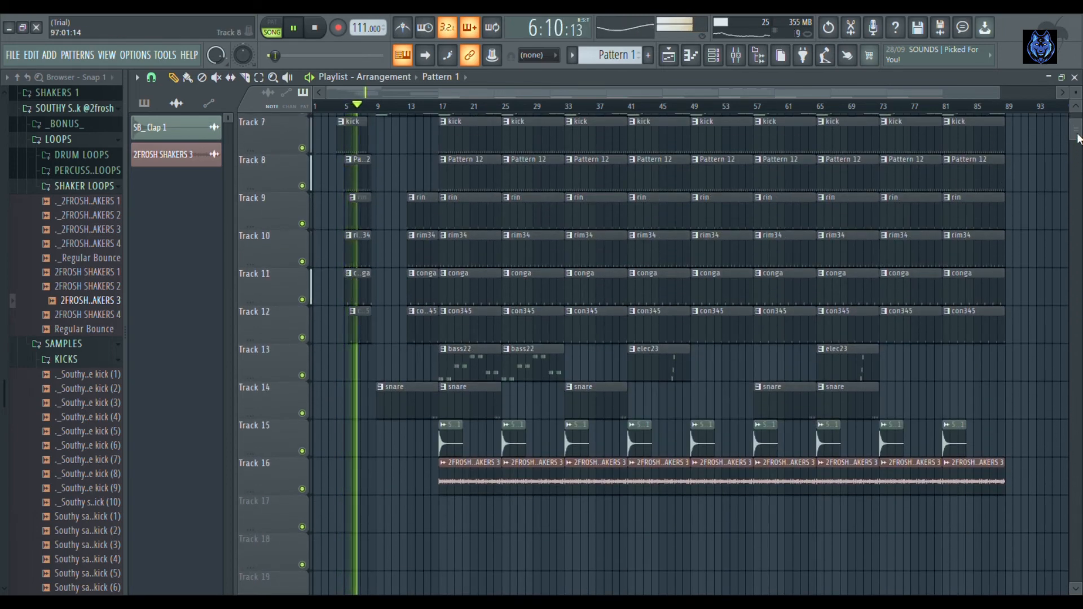
{"action": "scroll", "coordinate": [1077, 139], "scroll_direction": "up", "scroll_amount": 1}
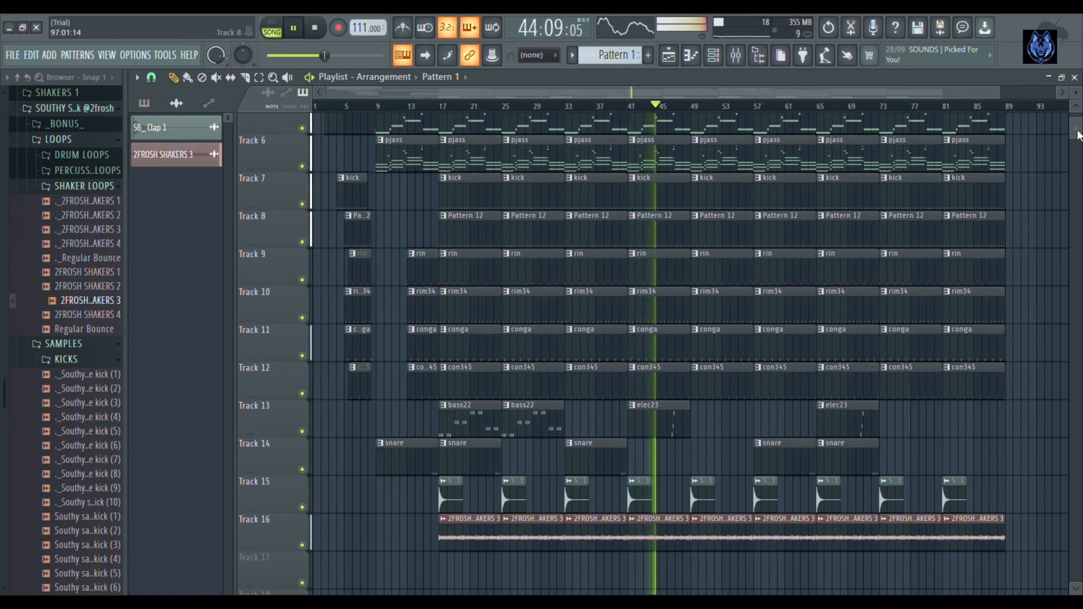
{"action": "left_click_drag", "start_coordinate": [1078, 135], "coordinate": [1077, 134]}
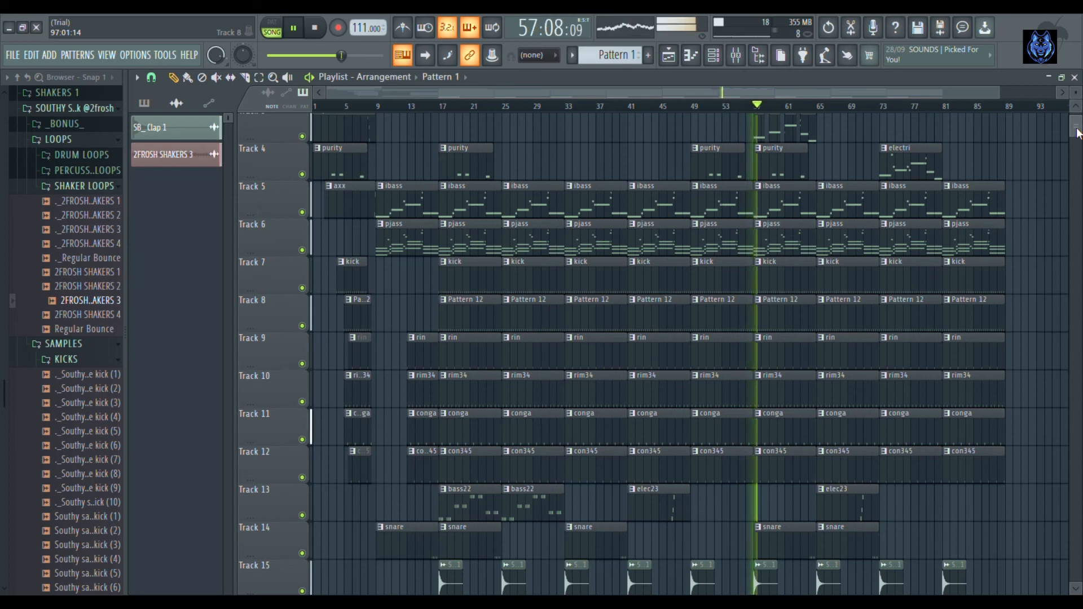
{"action": "scroll", "coordinate": [1077, 132], "scroll_direction": "up", "scroll_amount": 1}
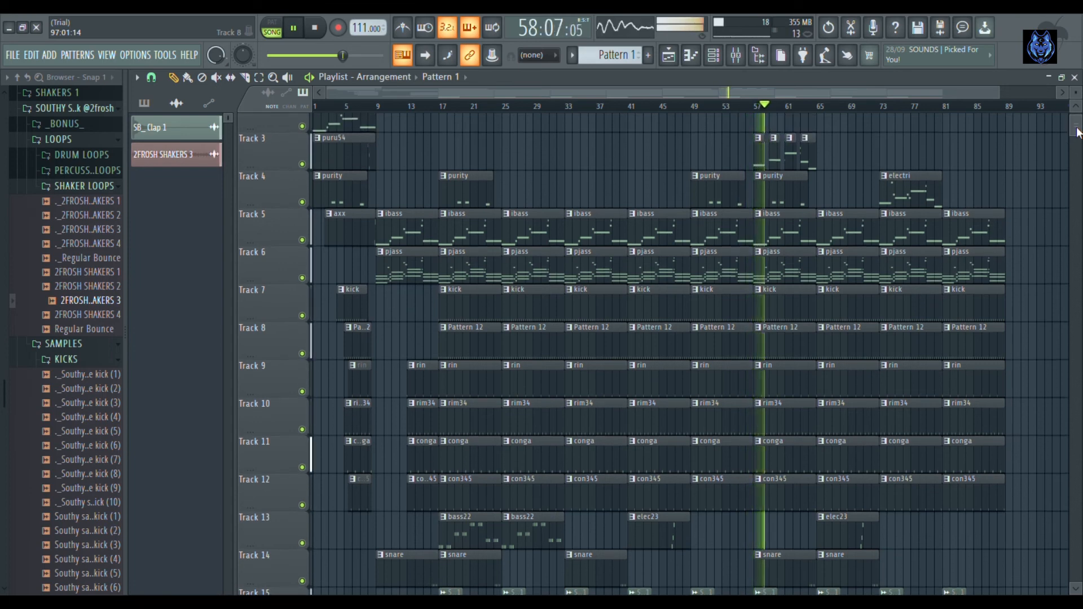